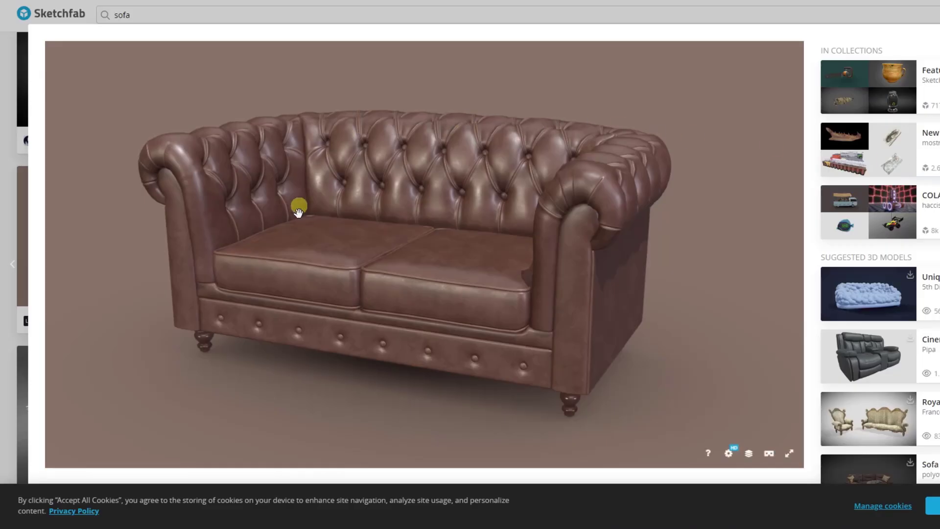
Orbit the chesterfield sofa in Sketchfab's 3D viewer to see it from another side.
{"action": "mouse_move", "coordinate": [297, 236]}
{"action": "left_mouse_down"}
{"action": "mouse_move", "coordinate": [367, 229]}
{"action": "mouse_move", "coordinate": [394, 204]}
{"action": "mouse_move", "coordinate": [352, 218]}
{"action": "mouse_move", "coordinate": [357, 239]}
{"action": "left_mouse_up"}
Scroll the model page to read its 146.5k triangles, 75k vertices, 4k textures and CC Attribution licence.
{"action": "scroll", "coordinate": [276, 290], "scroll_direction": "down", "scroll_amount": 5}
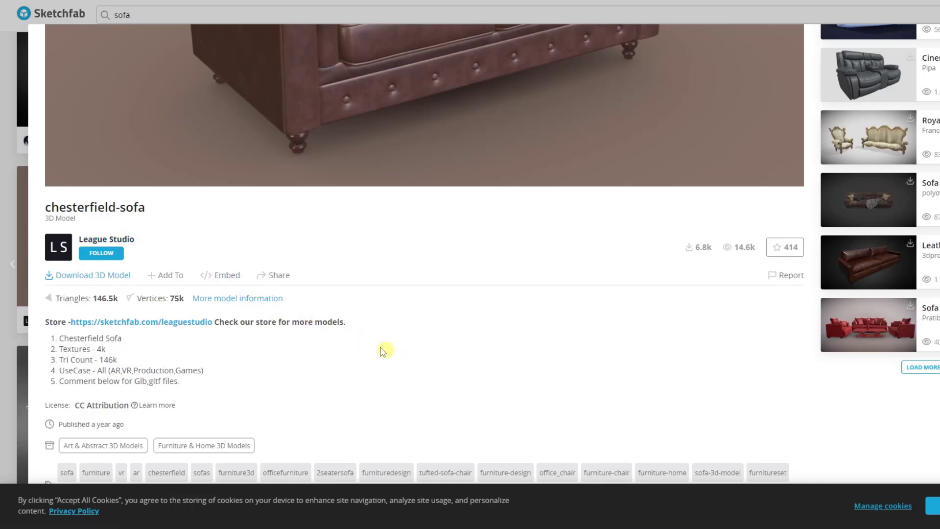
{"action": "scroll", "coordinate": [436, 348], "scroll_direction": "up", "scroll_amount": 3}
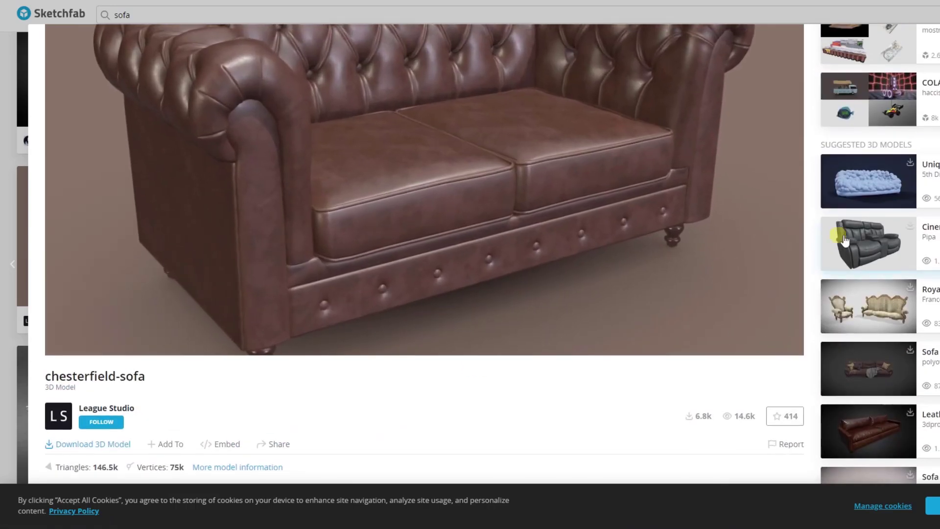
{"action": "scroll", "coordinate": [734, 352], "scroll_direction": "up", "scroll_amount": 2}
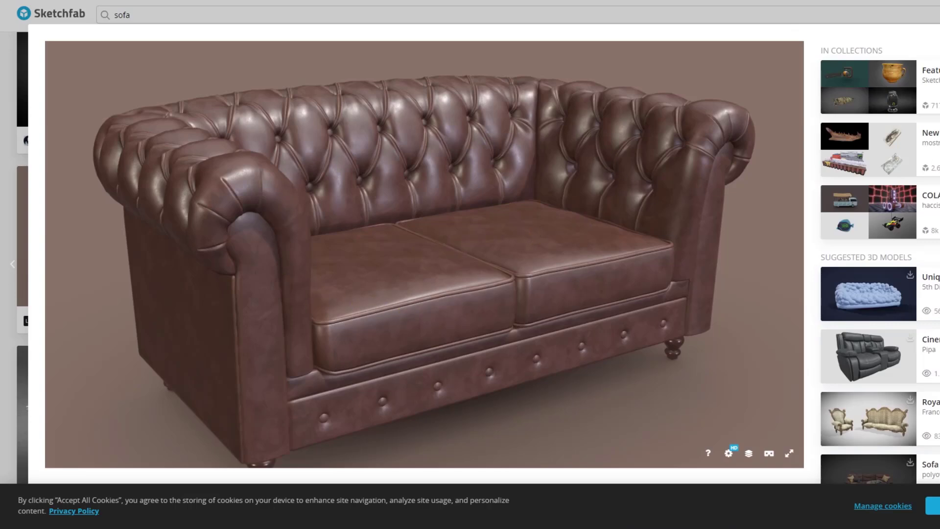
{"action": "scroll", "coordinate": [547, 268], "scroll_direction": "down", "scroll_amount": 5}
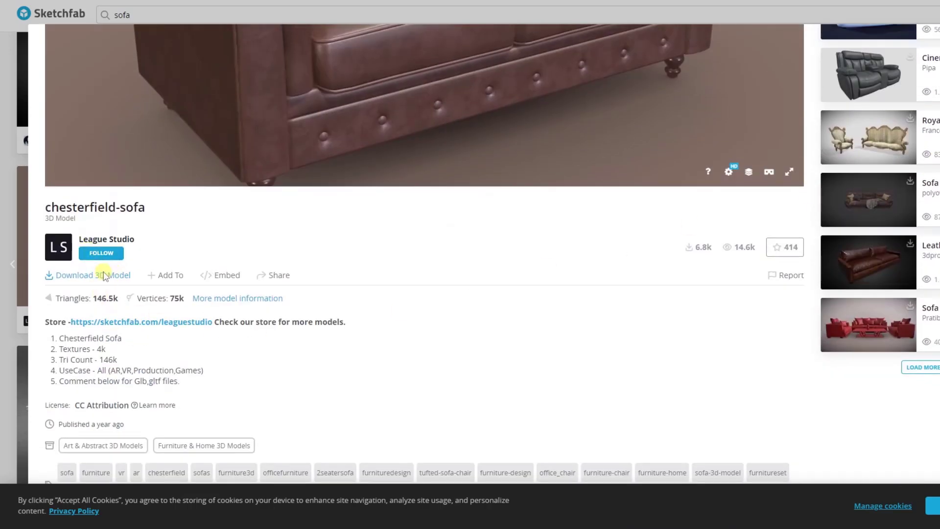
Open Download 3D Model and review the sofa's fbx, USDZ, glTF and GLB formats.
{"action": "left_click", "coordinate": [104, 275]}
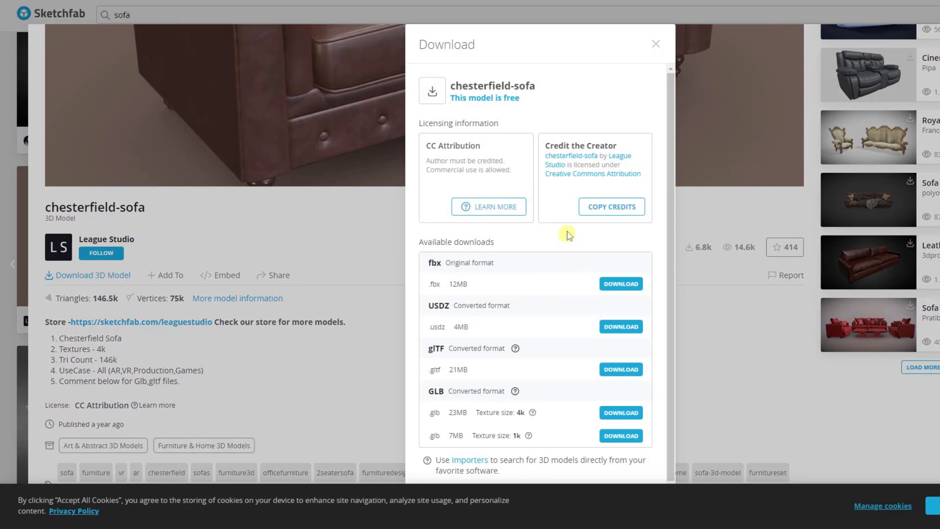
{"action": "scroll", "coordinate": [503, 282], "scroll_direction": "down", "scroll_amount": 1}
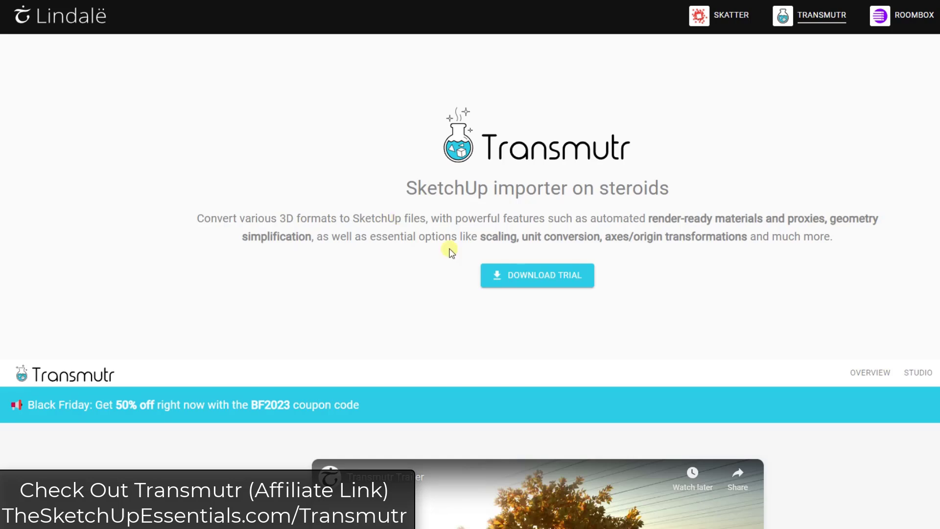
Read through the Lindalë page's sections on render-ready materials, proxies and simplification.
{"action": "scroll", "coordinate": [443, 252], "scroll_direction": "down", "scroll_amount": 13}
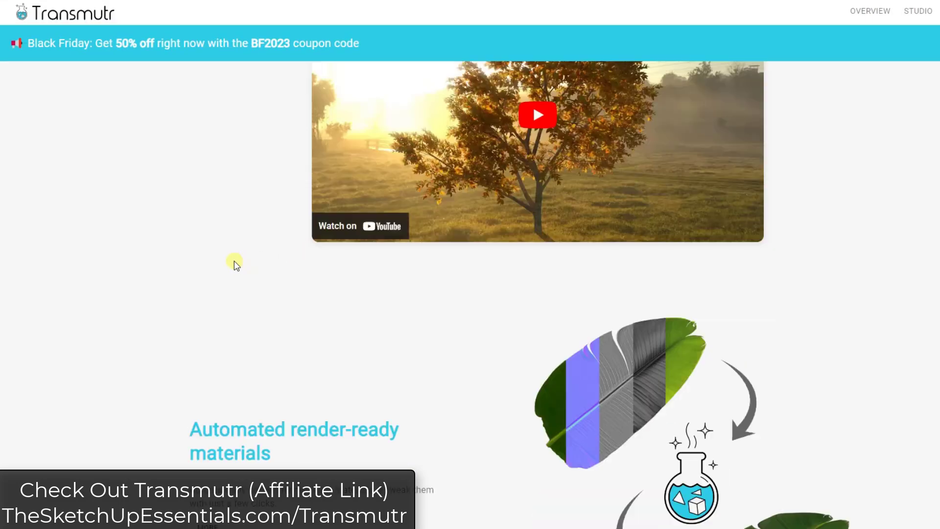
{"action": "scroll", "coordinate": [438, 252], "scroll_direction": "down", "scroll_amount": 3}
{"action": "scroll", "coordinate": [495, 250], "scroll_direction": "up", "scroll_amount": 2}
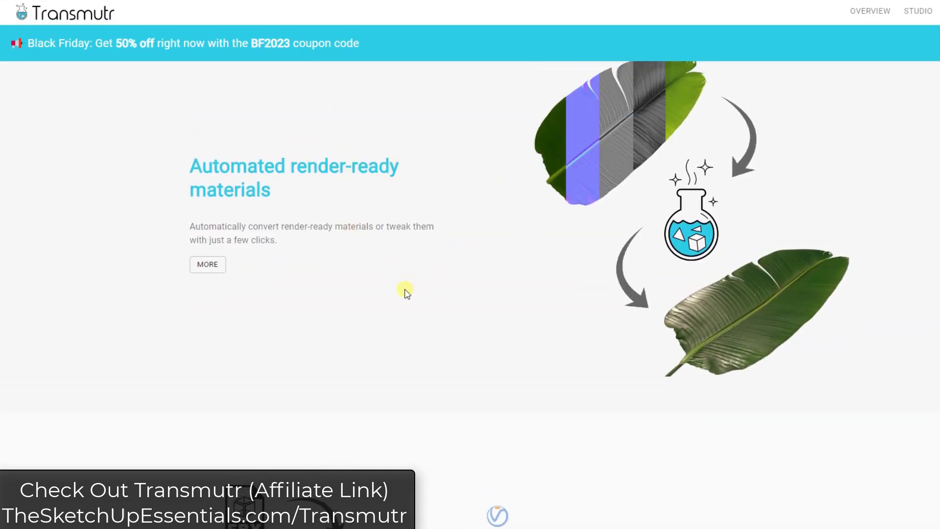
{"action": "scroll", "coordinate": [408, 290], "scroll_direction": "down", "scroll_amount": 6}
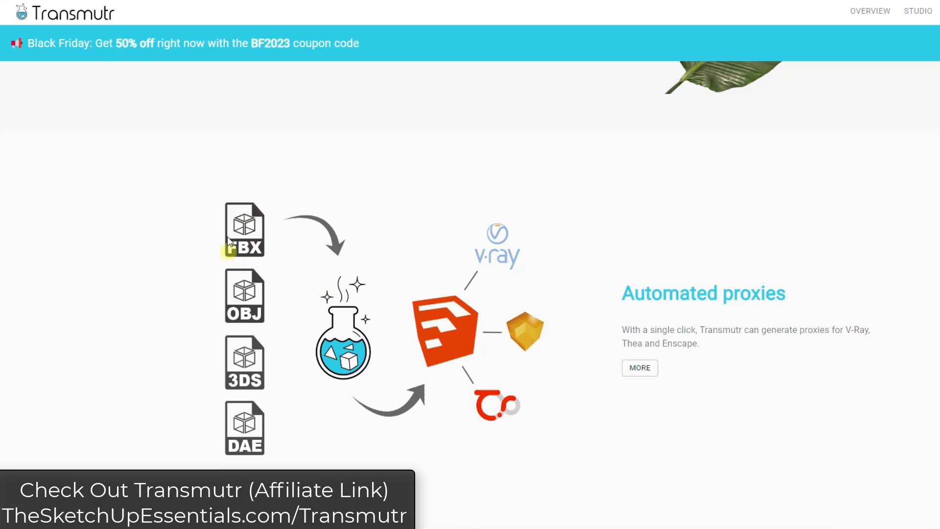
{"action": "scroll", "coordinate": [246, 307], "scroll_direction": "down", "scroll_amount": 5}
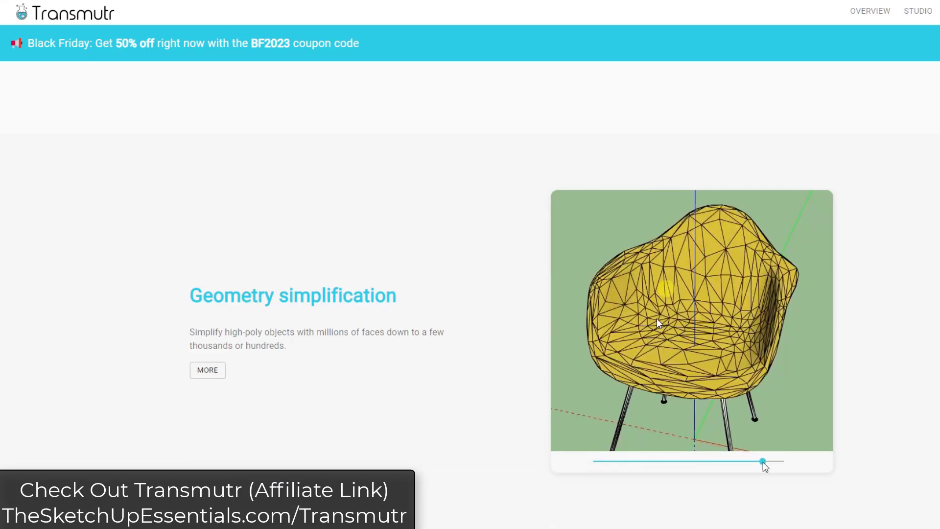
{"action": "scroll", "coordinate": [742, 376], "scroll_direction": "up", "scroll_amount": 5}
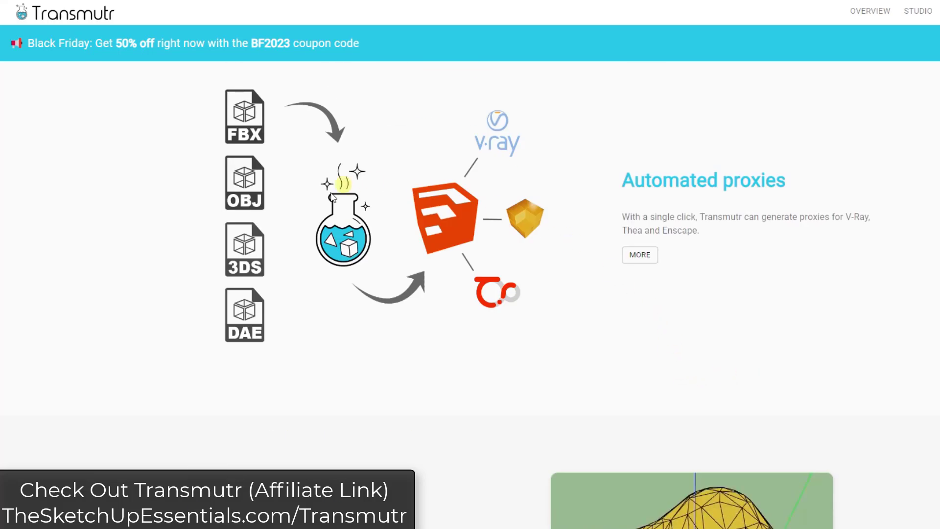
{"action": "scroll", "coordinate": [312, 231], "scroll_direction": "up", "scroll_amount": 1}
{"action": "scroll", "coordinate": [311, 231], "scroll_direction": "up", "scroll_amount": 1}
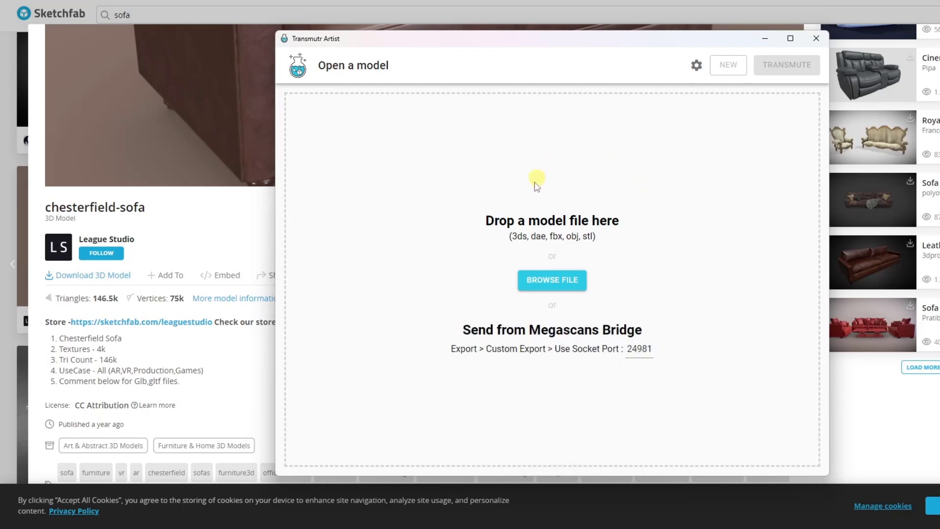
Load chesterfield_sofa.fbx from Downloads > chesterfield-sofa > source into Transmutr Artist.
{"action": "left_click", "coordinate": [560, 288]}
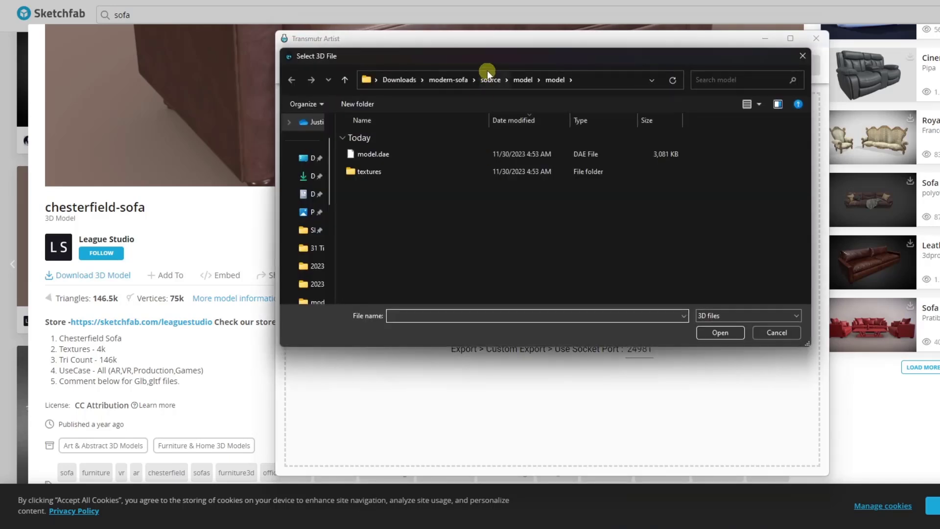
{"action": "left_click", "coordinate": [485, 79]}
{"action": "double_click", "coordinate": [371, 160]}
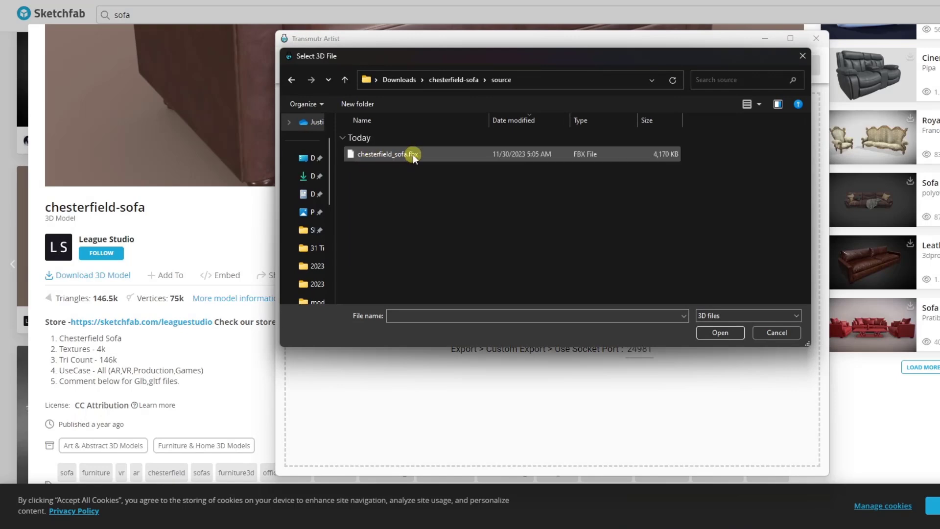
{"action": "double_click", "coordinate": [409, 155]}
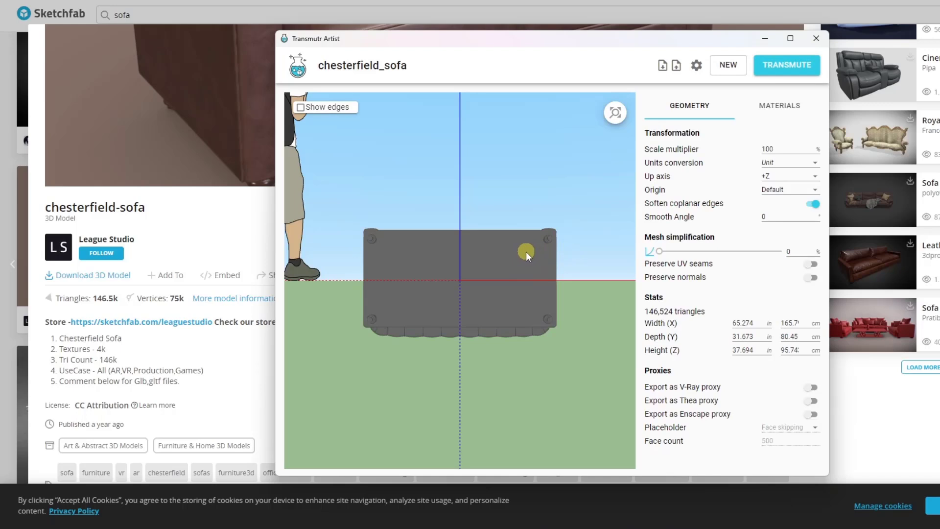
Set the sofa's up axis to +Y so it stands upright.
{"action": "left_click_drag", "start_coordinate": [513, 243], "coordinate": [492, 269]}
{"action": "scroll", "coordinate": [489, 270], "scroll_direction": "down", "scroll_amount": 3}
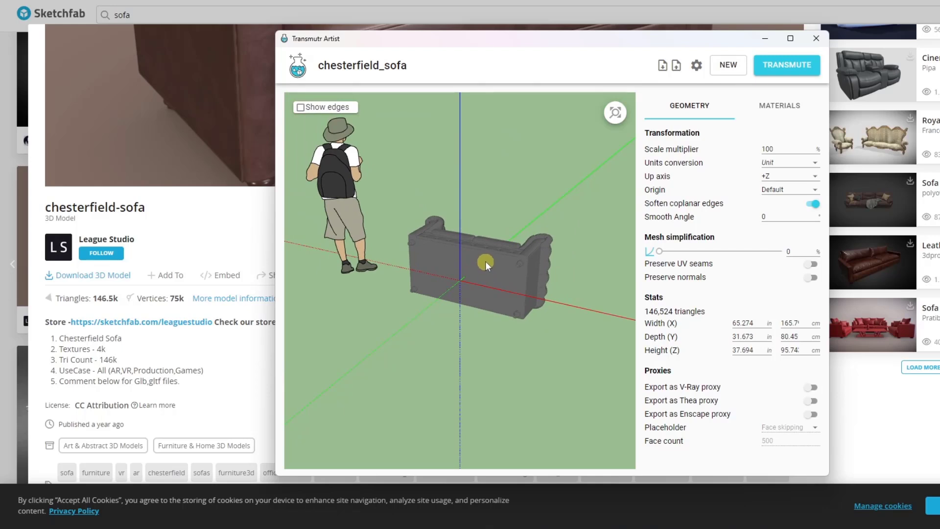
{"action": "left_click", "coordinate": [773, 176]}
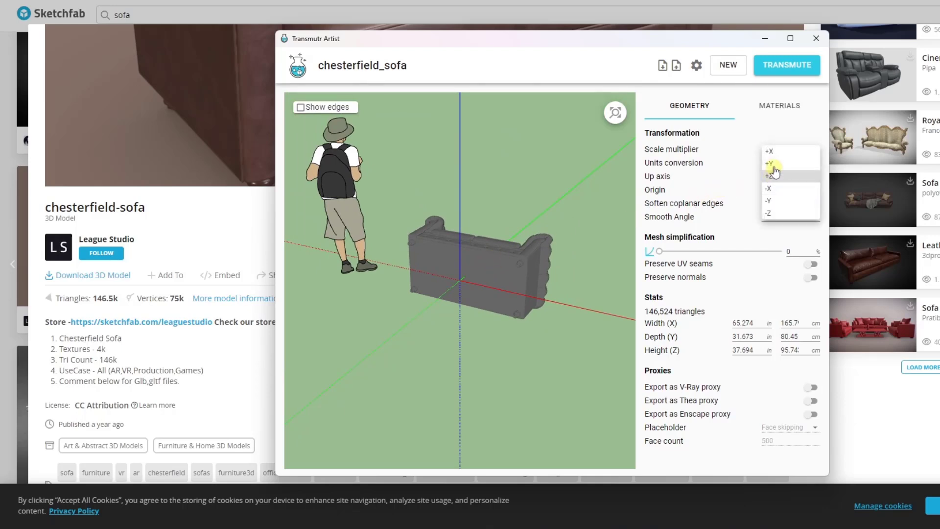
{"action": "left_click", "coordinate": [772, 164]}
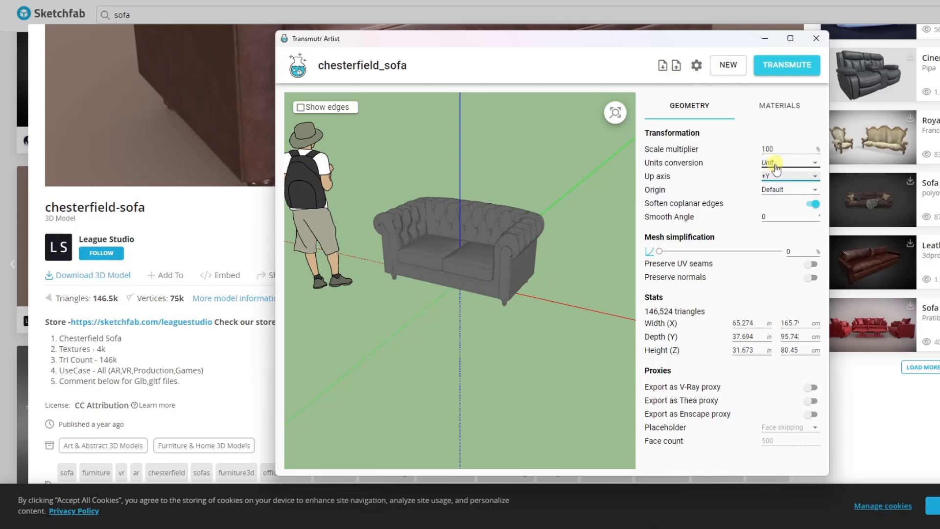
Orbit around the sofa from below and above to confirm its upright orientation.
{"action": "left_click_drag", "start_coordinate": [482, 271], "coordinate": [466, 248]}
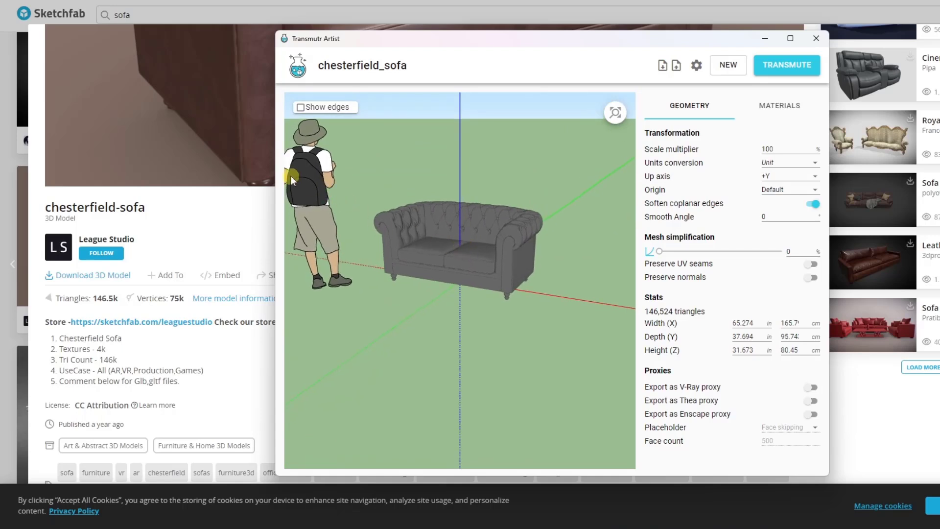
{"action": "left_click_drag", "start_coordinate": [517, 165], "coordinate": [344, 158]}
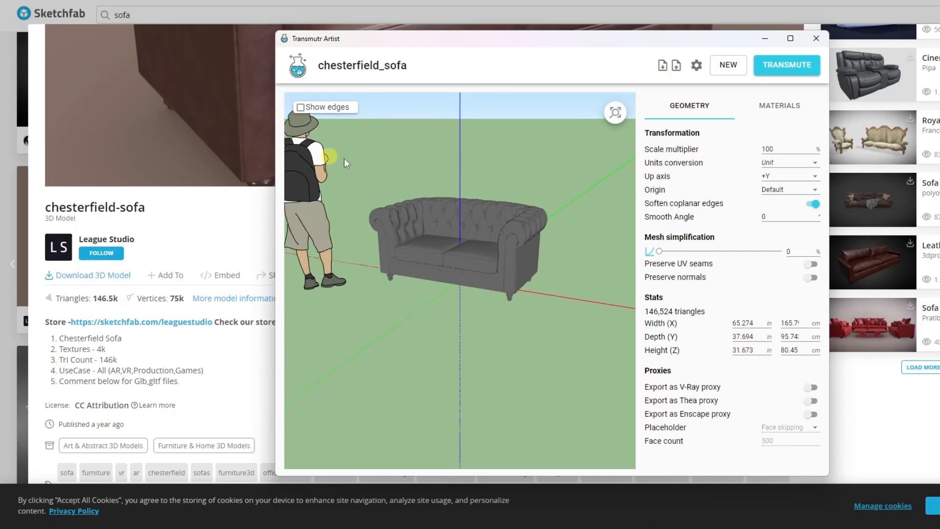
{"action": "left_click_drag", "start_coordinate": [390, 183], "coordinate": [396, 186]}
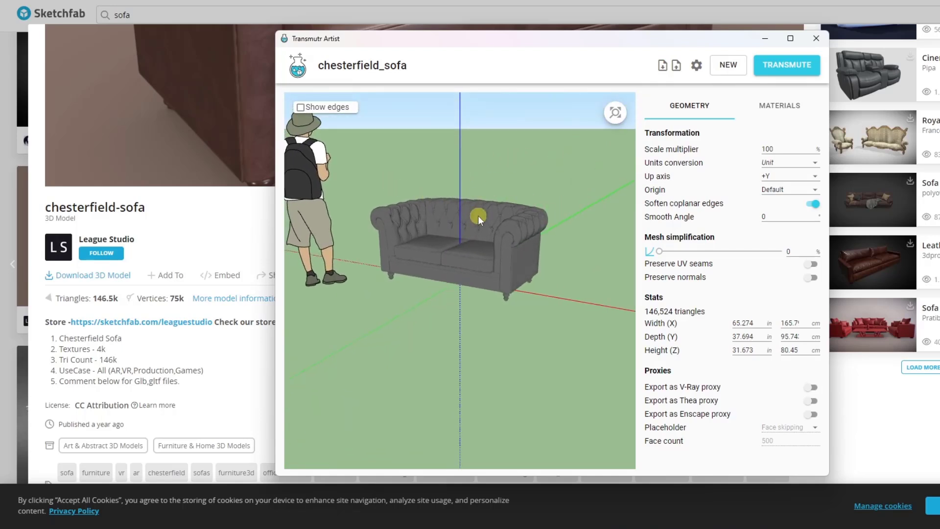
{"action": "left_click_drag", "start_coordinate": [478, 215], "coordinate": [512, 249]}
Set the scale multiplier to 100%, after briefly trying 200%.
{"action": "left_click", "coordinate": [778, 148]}
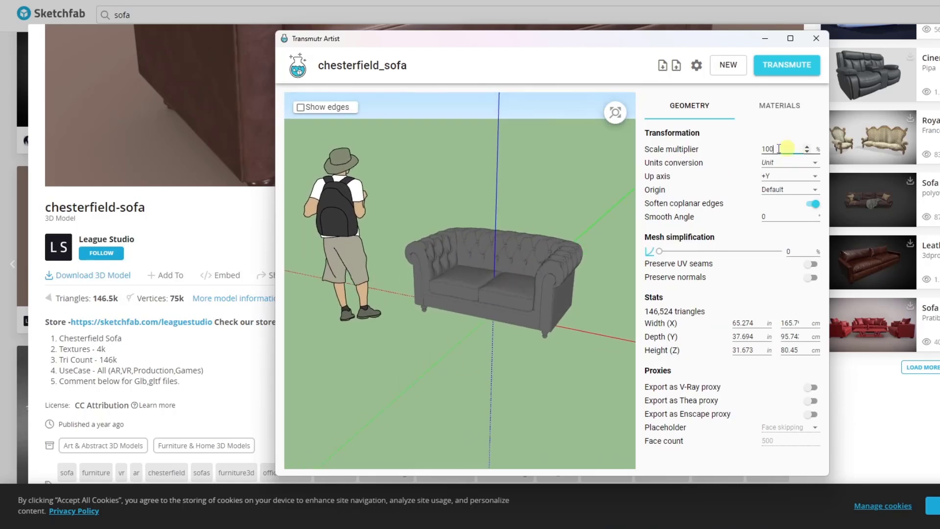
{"action": "left_click_drag", "start_coordinate": [766, 149], "coordinate": [817, 179]}
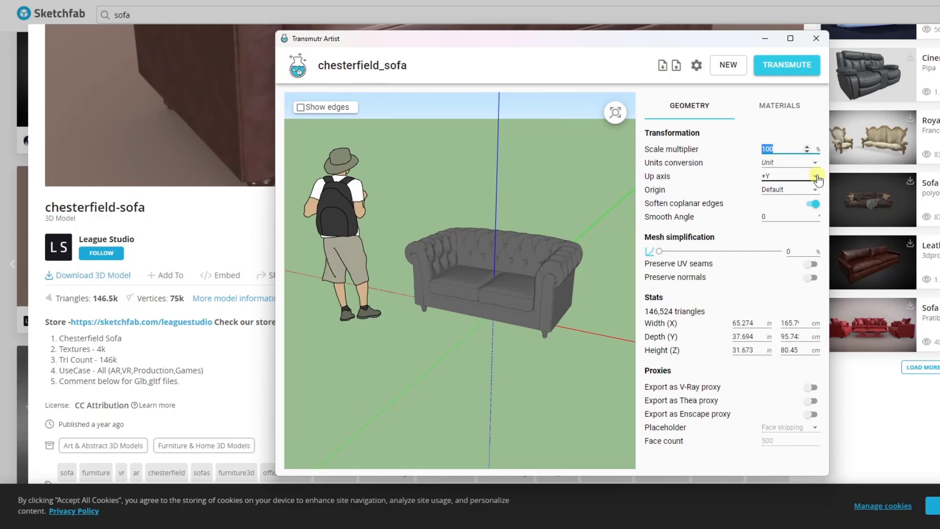
{"action": "type", "text": "200"}
{"action": "key", "text": "Return"}
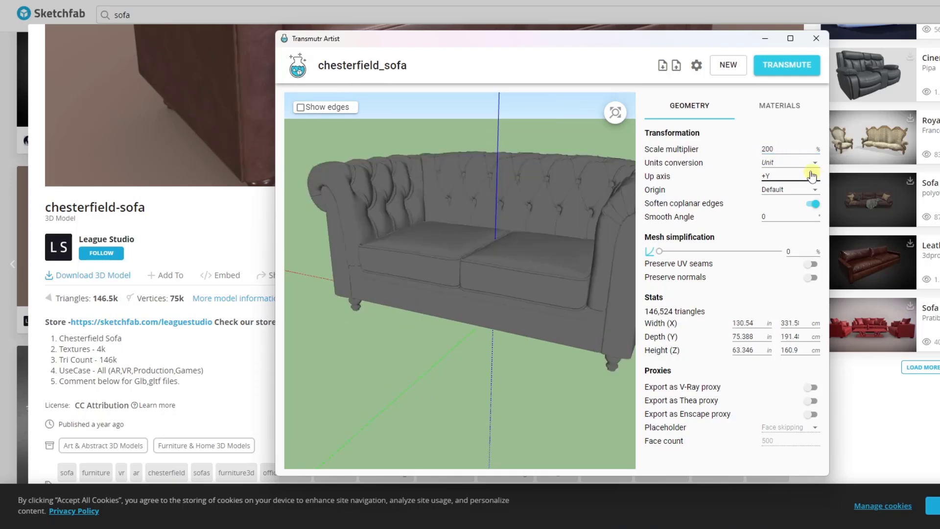
{"action": "left_click_drag", "start_coordinate": [797, 148], "coordinate": [701, 151]}
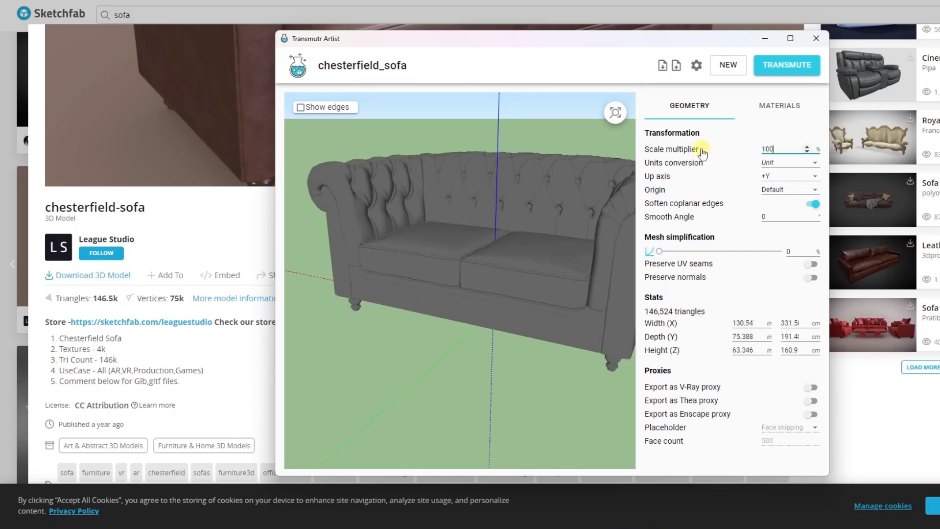
{"action": "type", "text": "100"}
{"action": "key", "text": "Return"}
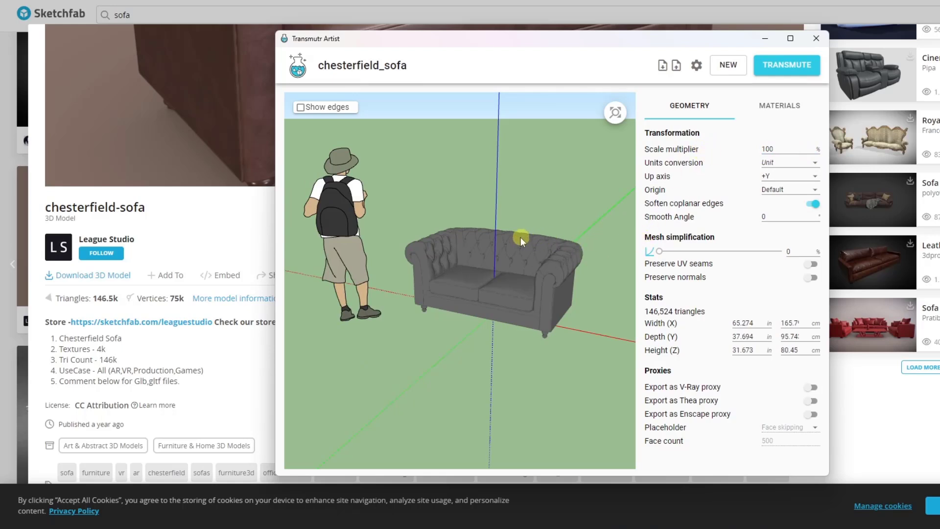
Inspect the real-size sofa beside the human figure, then switch to its download folder in File Explorer.
{"action": "scroll", "coordinate": [509, 263], "scroll_direction": "up", "scroll_amount": 2}
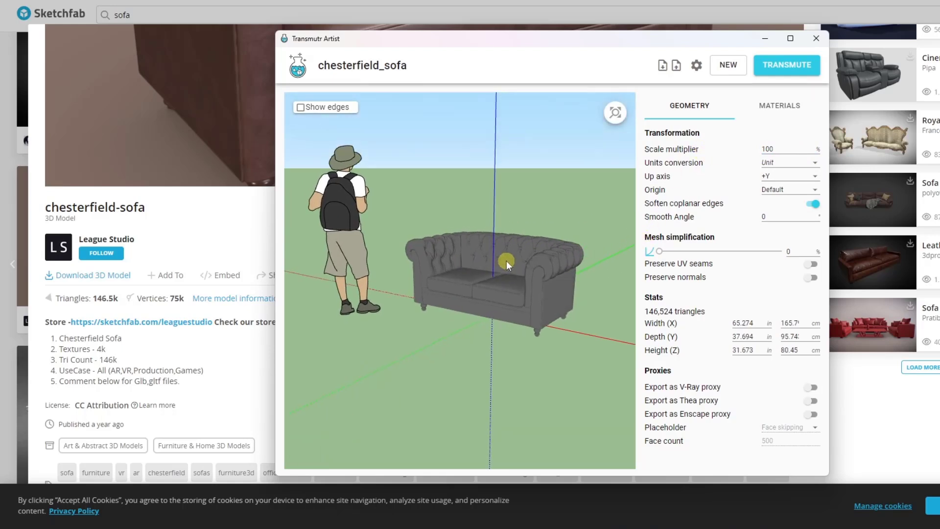
{"action": "scroll", "coordinate": [539, 279], "scroll_direction": "up", "scroll_amount": 3}
{"action": "middle_click_drag", "start_coordinate": [561, 282], "coordinate": [483, 264]}
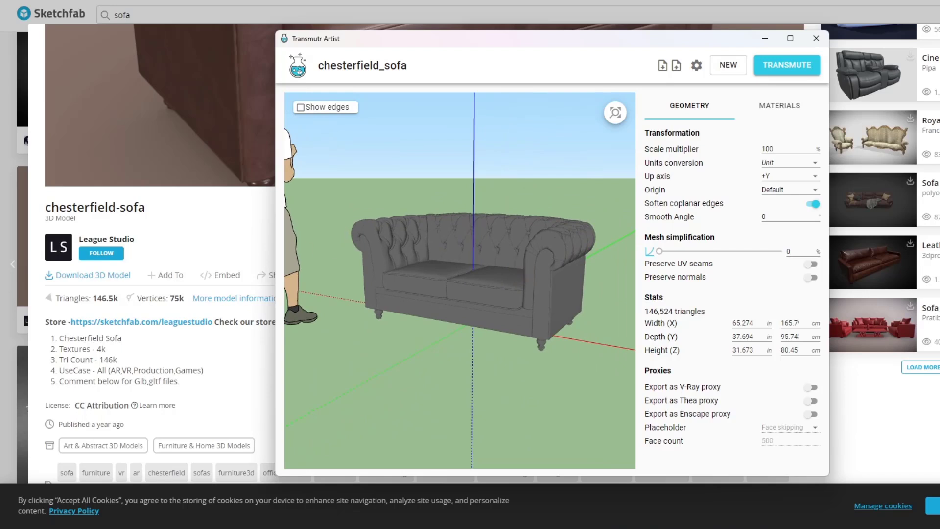
{"action": "key", "text": "alt+Tab"}
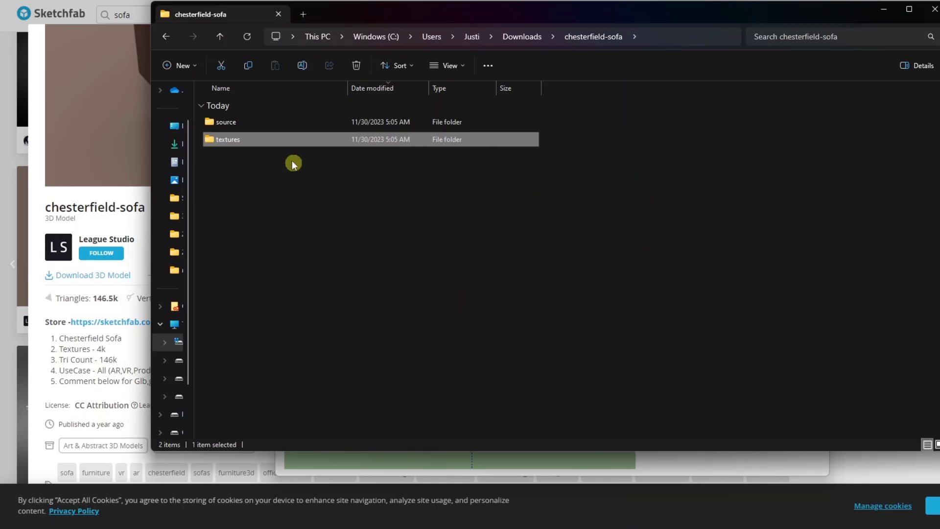
Open the textures folder and display its maps as extra-large icons.
{"action": "double_click", "coordinate": [237, 124]}
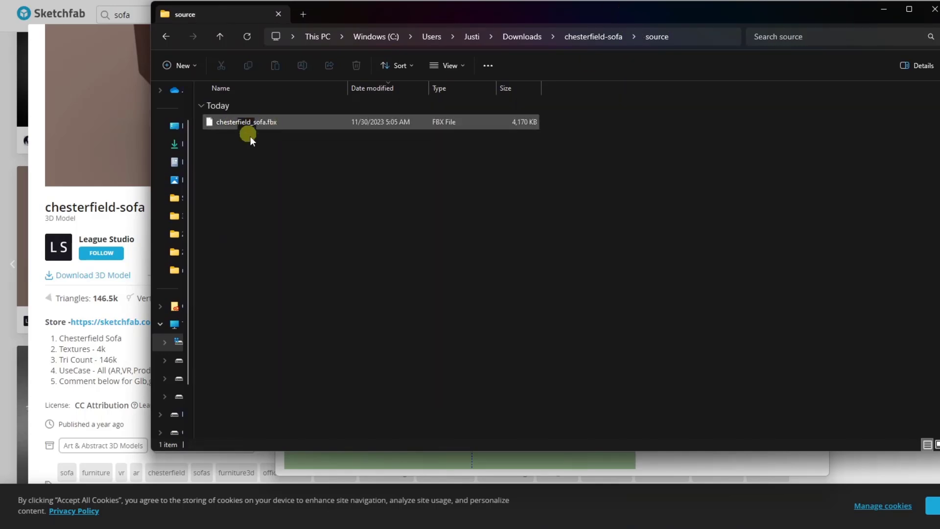
{"action": "left_click", "coordinate": [166, 36]}
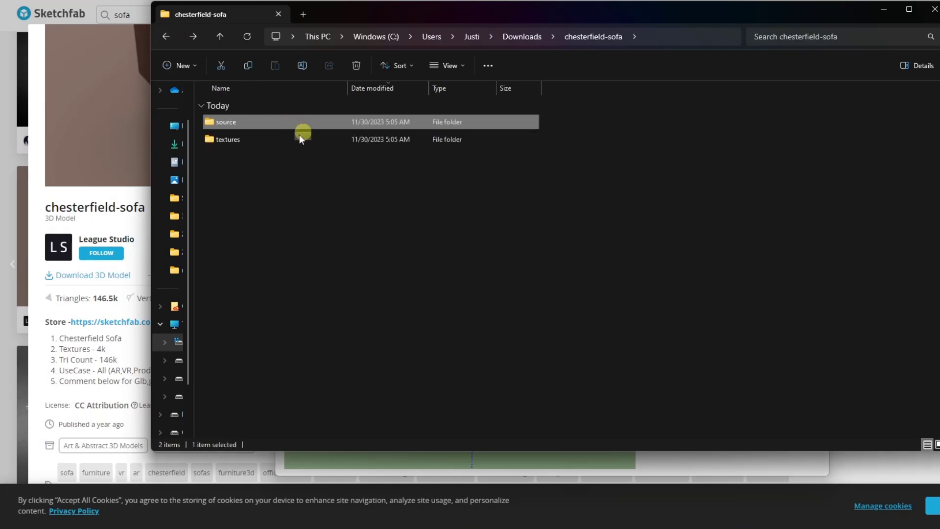
{"action": "double_click", "coordinate": [248, 140]}
{"action": "right_click", "coordinate": [595, 192]}
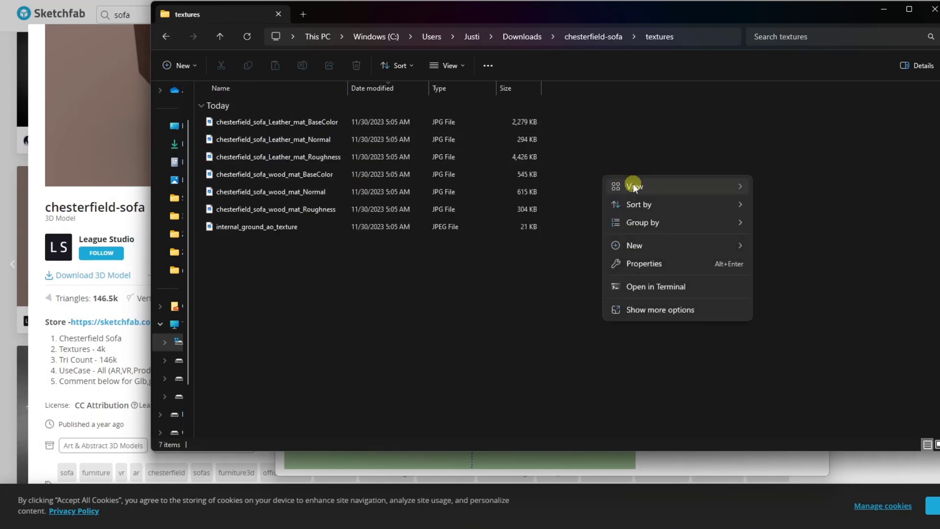
{"action": "mouse_move", "coordinate": [633, 184]}
{"action": "left_click", "coordinate": [809, 205]}
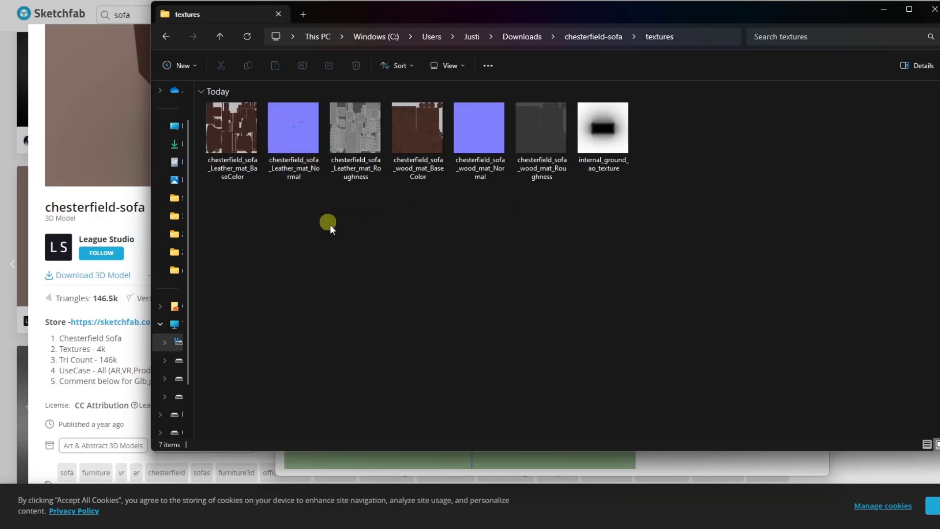
{"action": "right_click", "coordinate": [350, 231]}
{"action": "mouse_move", "coordinate": [396, 245]}
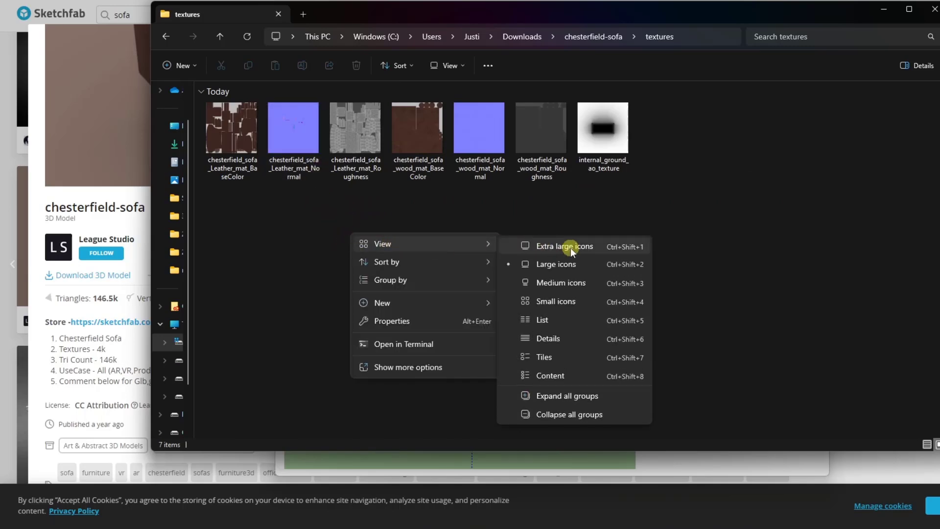
{"action": "left_click", "coordinate": [570, 248]}
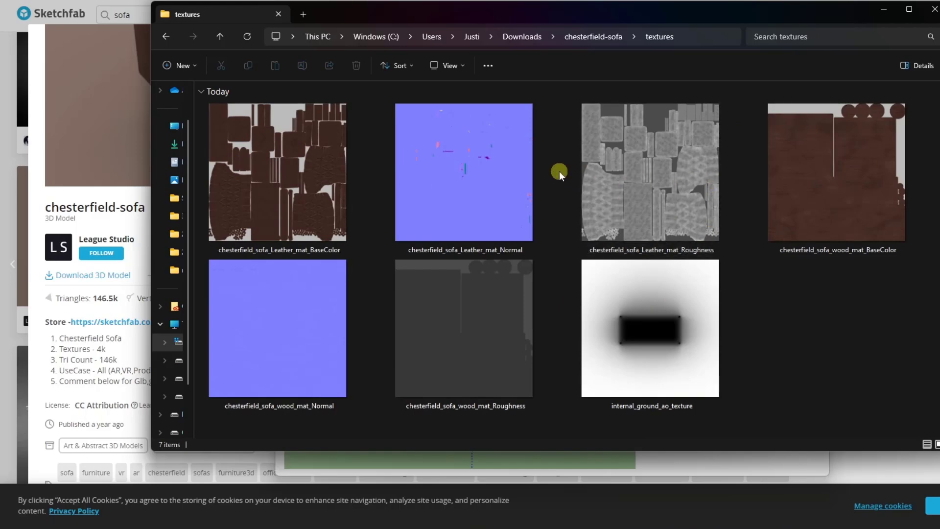
Preview the Leather BaseColor texture full-size, then close the viewer.
{"action": "double_click", "coordinate": [300, 183]}
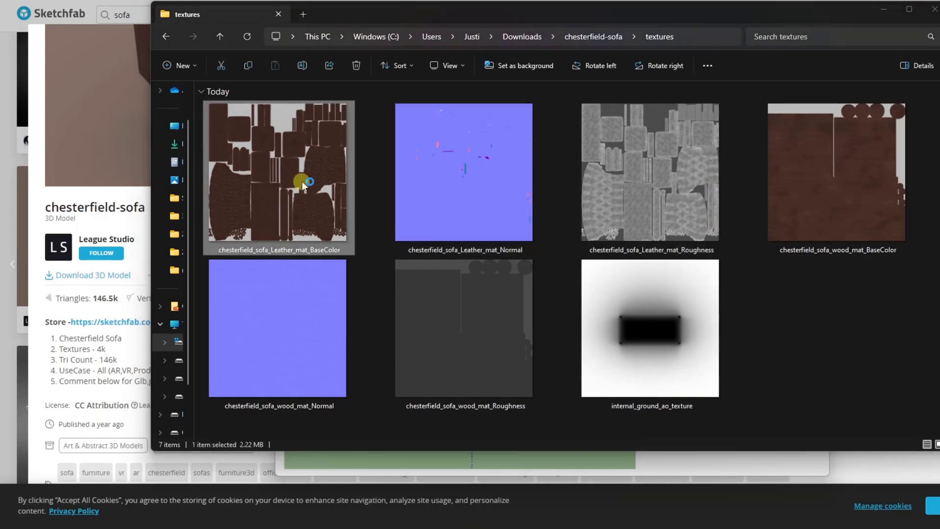
{"action": "mouse_move", "coordinate": [667, 114]}
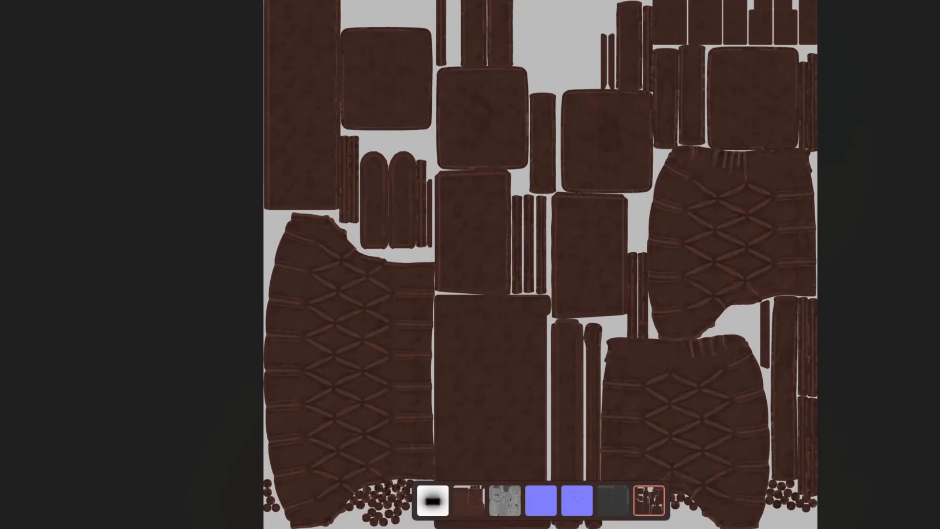
{"action": "left_click", "coordinate": [815, 54]}
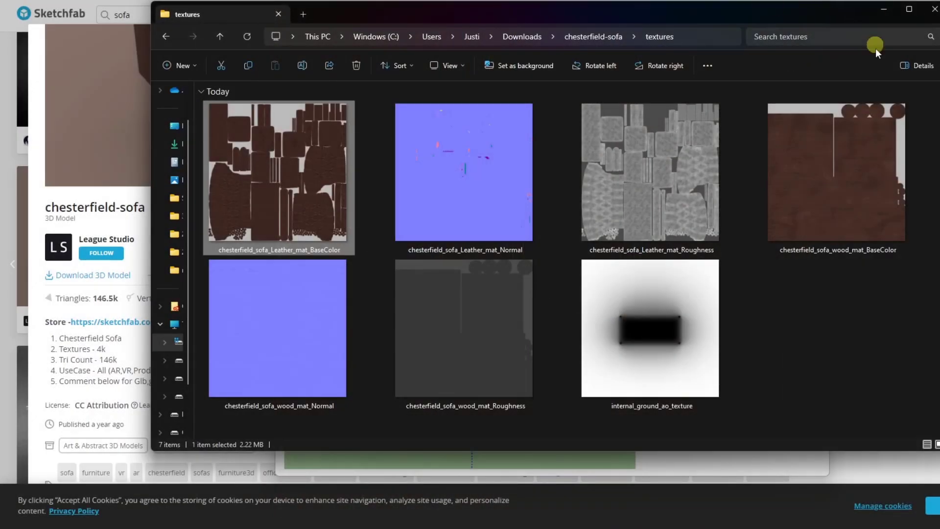
Assign chesterfield_sofa_Leather_mat_BaseColor as Leather_mat's Color/Diffuse texture and check the brown leather.
{"action": "left_click", "coordinate": [833, 486]}
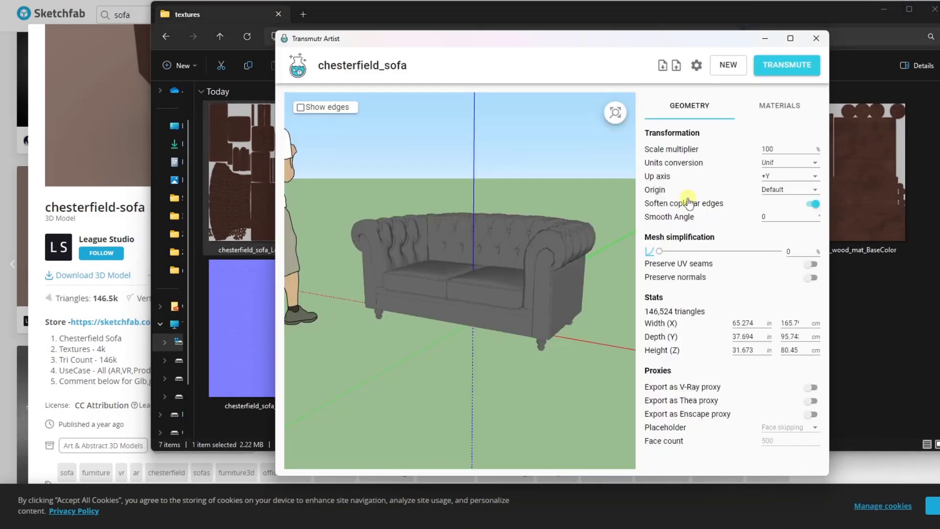
{"action": "left_click", "coordinate": [785, 115]}
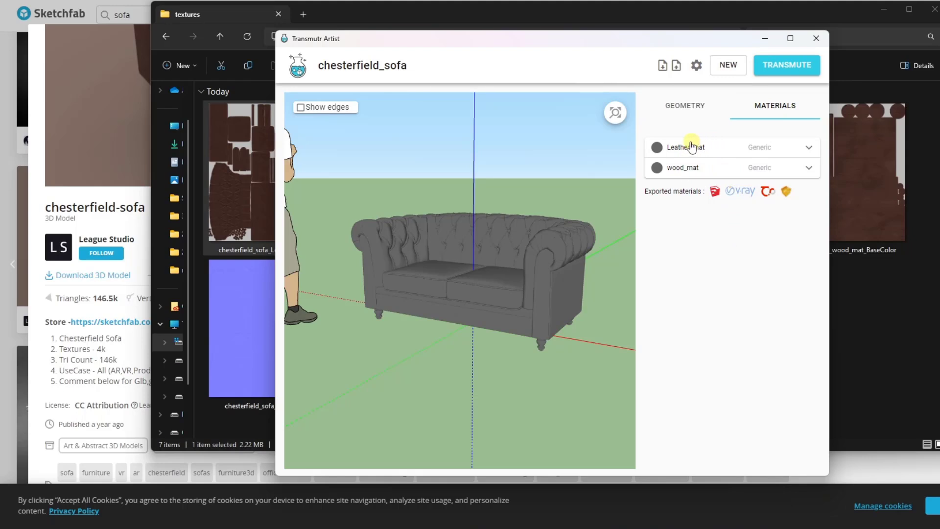
{"action": "left_click", "coordinate": [809, 148]}
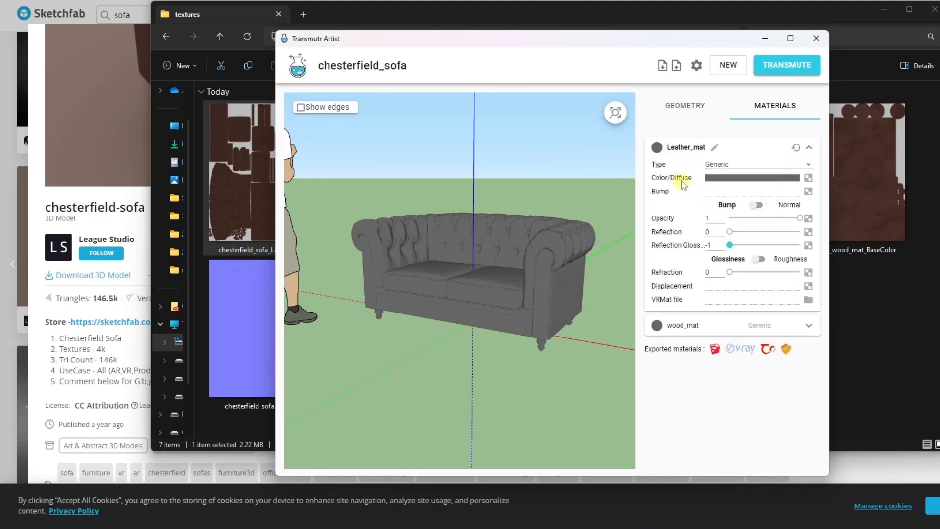
{"action": "left_click", "coordinate": [808, 178]}
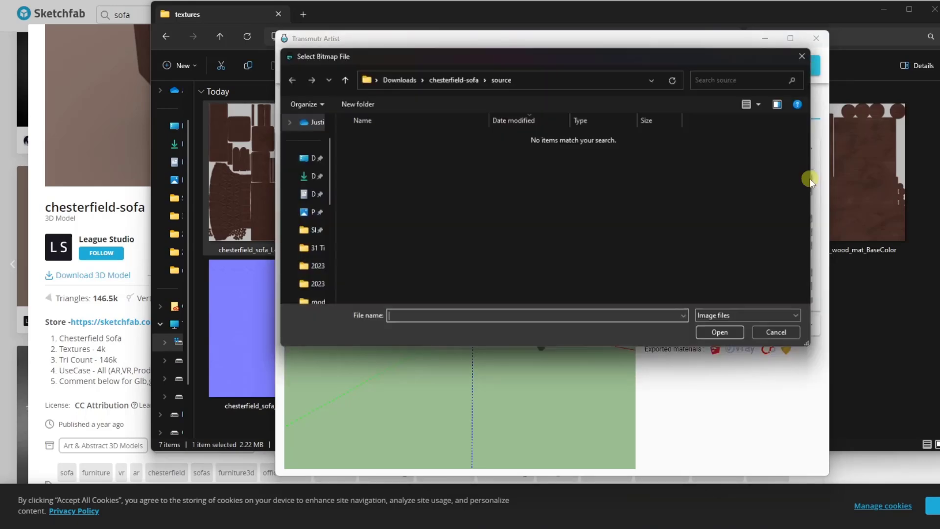
{"action": "left_click", "coordinate": [456, 80]}
{"action": "double_click", "coordinate": [380, 169]}
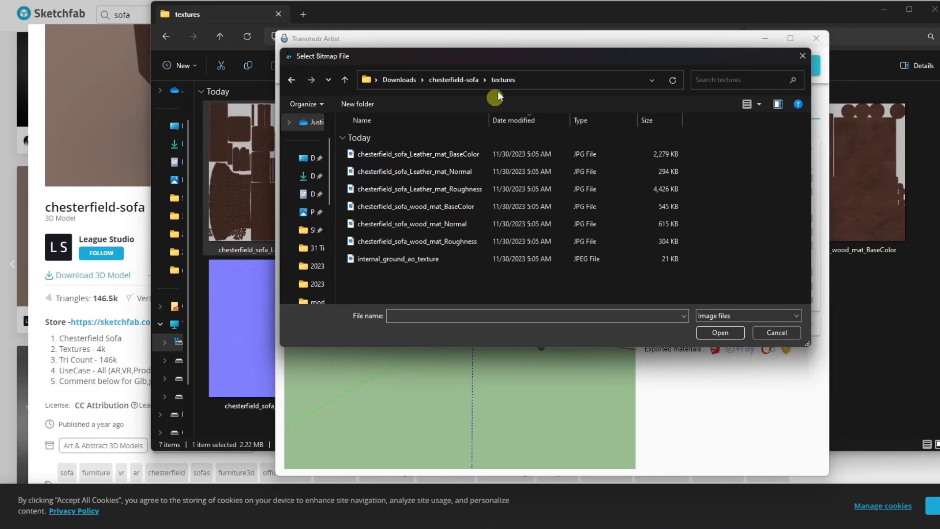
{"action": "double_click", "coordinate": [445, 154]}
{"action": "scroll", "coordinate": [554, 257], "scroll_direction": "up", "scroll_amount": 8}
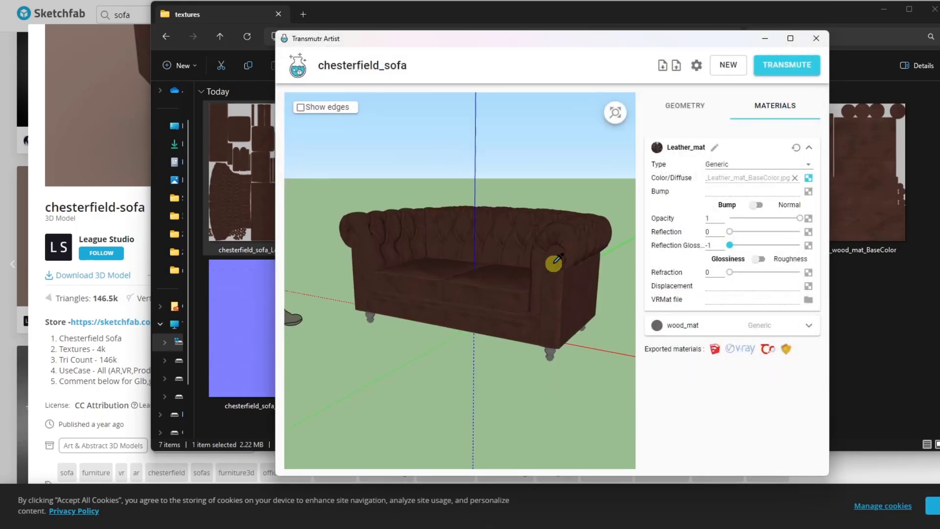
{"action": "left_click_drag", "start_coordinate": [517, 283], "coordinate": [609, 246]}
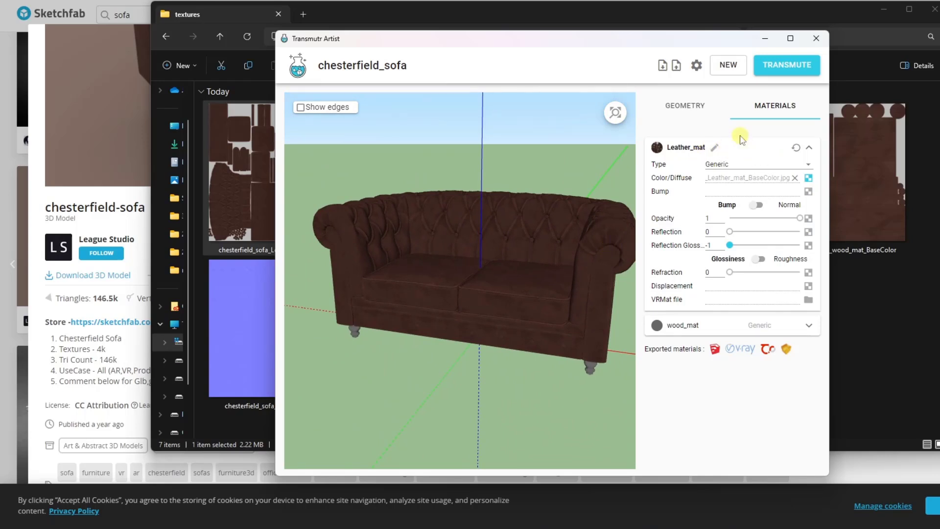
{"action": "left_click", "coordinate": [809, 148]}
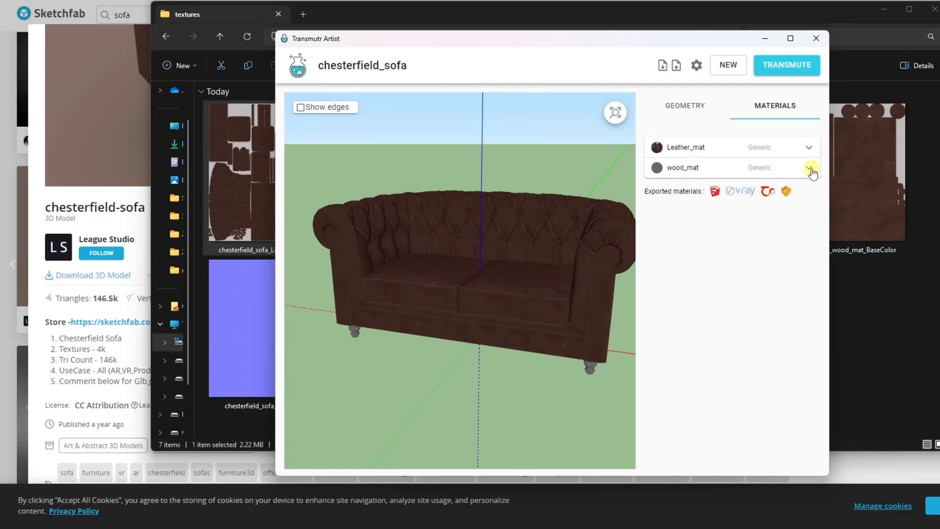
Set chesterfield_sofa_wood_mat_BaseColor as wood_mat's Color/Diffuse texture and check the wooden legs.
{"action": "left_click", "coordinate": [810, 169]}
{"action": "left_click", "coordinate": [804, 205]}
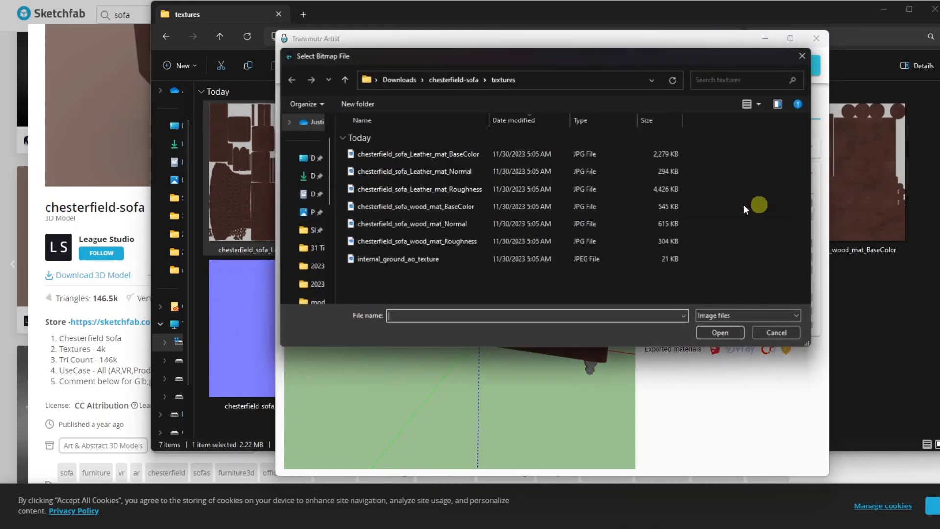
{"action": "double_click", "coordinate": [454, 207]}
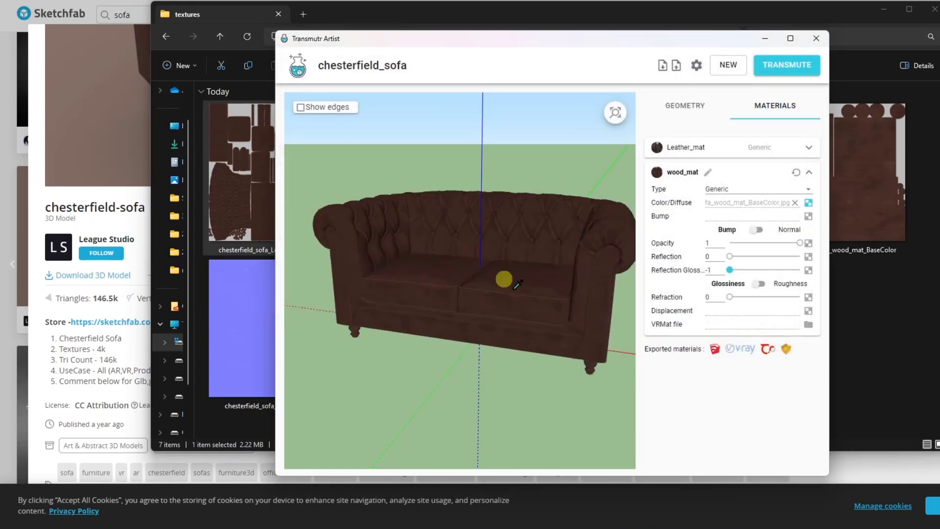
{"action": "left_click_drag", "start_coordinate": [515, 288], "coordinate": [576, 277]}
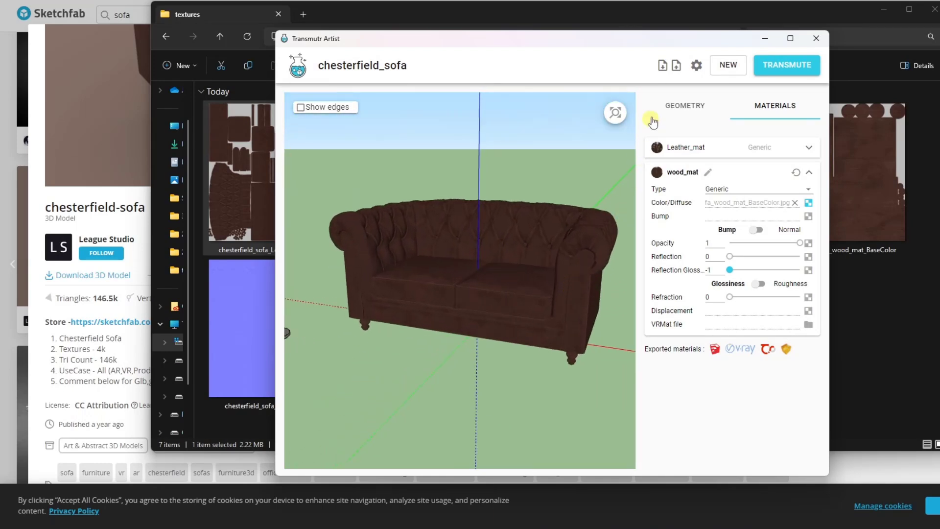
Show the sofa's wireframe edges and reset mesh simplification to 0 after a 90% trial.
{"action": "left_click", "coordinate": [681, 105]}
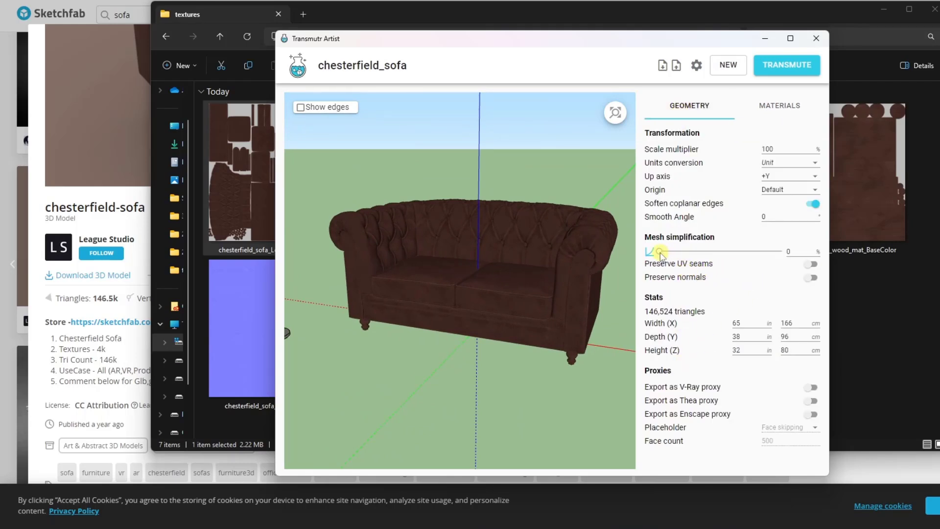
{"action": "left_click_drag", "start_coordinate": [682, 255], "coordinate": [751, 255]}
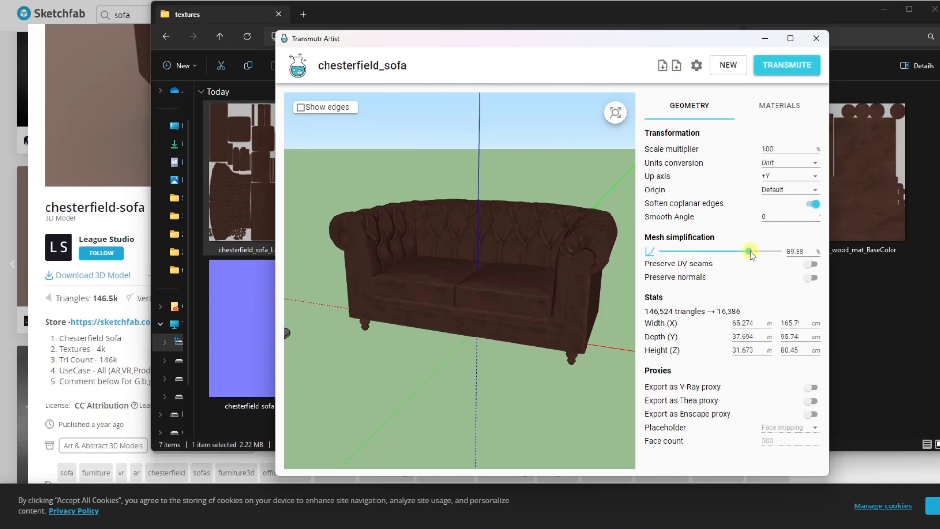
{"action": "left_click", "coordinate": [307, 109]}
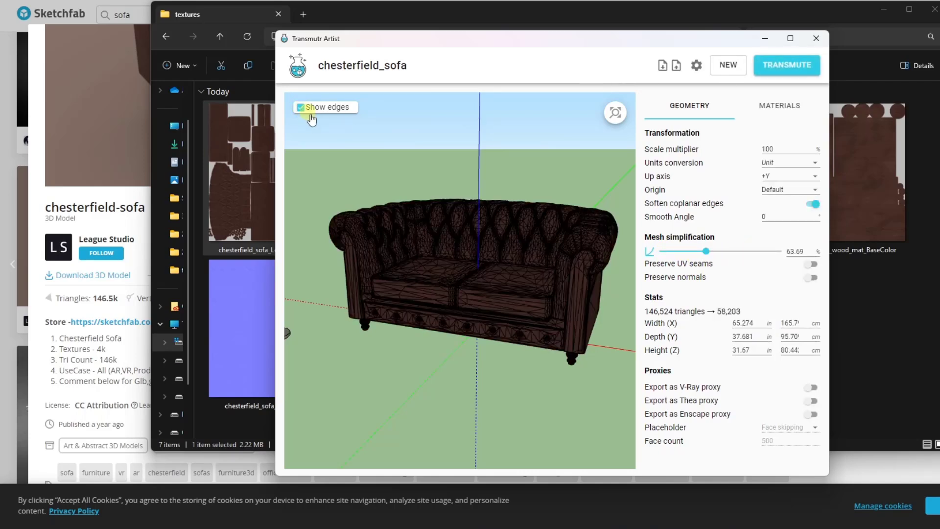
{"action": "left_click_drag", "start_coordinate": [705, 252], "coordinate": [642, 251]}
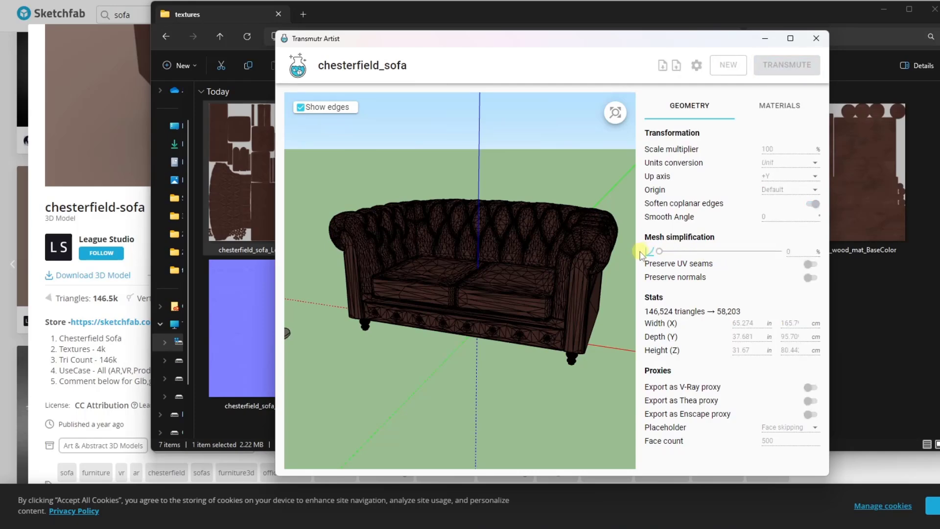
Orbit the preview to view the sofa from above and show its right arm.
{"action": "scroll", "coordinate": [563, 250], "scroll_direction": "up", "scroll_amount": 3}
{"action": "left_click_drag", "start_coordinate": [563, 249], "coordinate": [509, 258]}
{"action": "left_click_drag", "start_coordinate": [571, 257], "coordinate": [565, 257]}
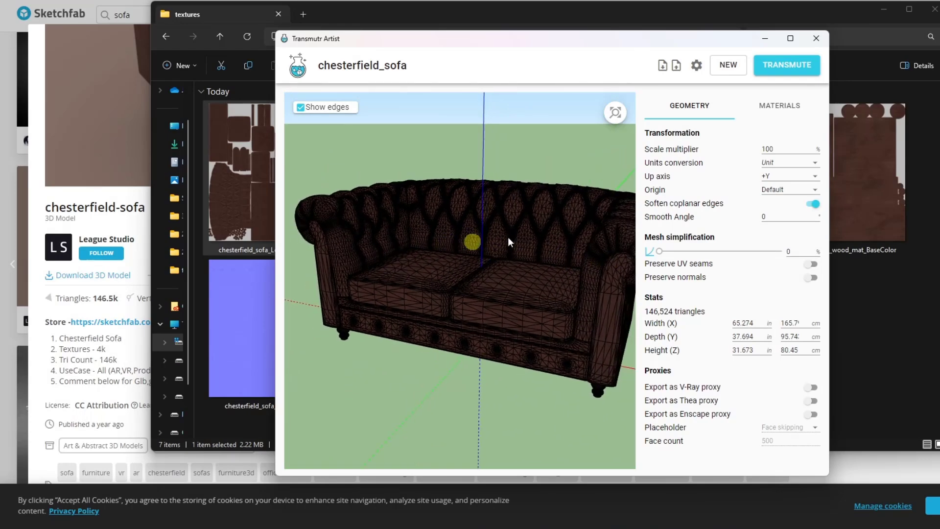
{"action": "left_click_drag", "start_coordinate": [598, 257], "coordinate": [608, 255]}
Try mesh simplification at about 59% and 70%, then return it to 0 for 146,524 triangles.
{"action": "left_click_drag", "start_coordinate": [681, 253], "coordinate": [702, 253]}
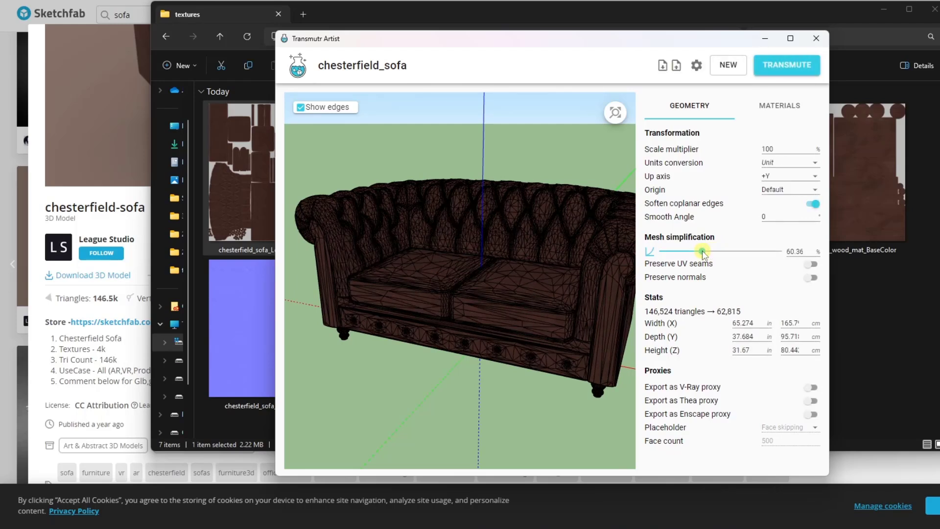
{"action": "left_click_drag", "start_coordinate": [702, 252], "coordinate": [658, 251]}
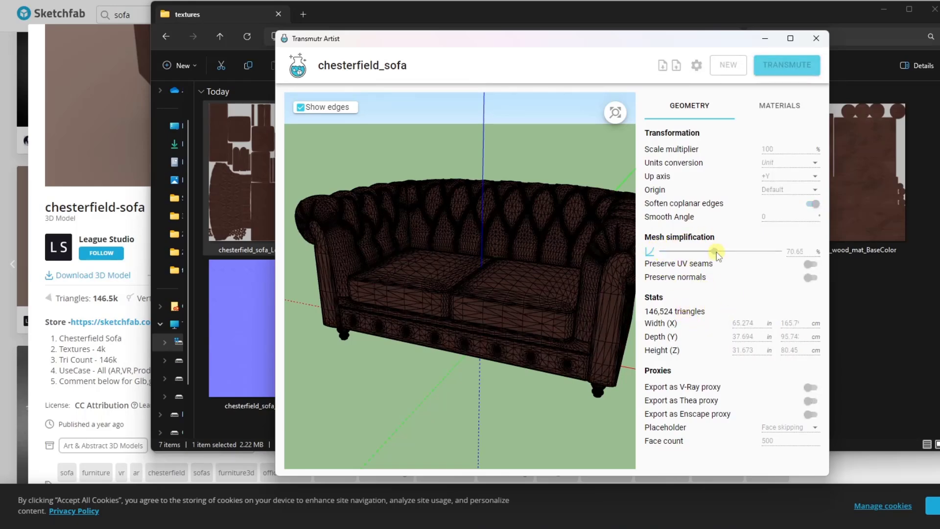
{"action": "left_click_drag", "start_coordinate": [659, 251], "coordinate": [714, 251]}
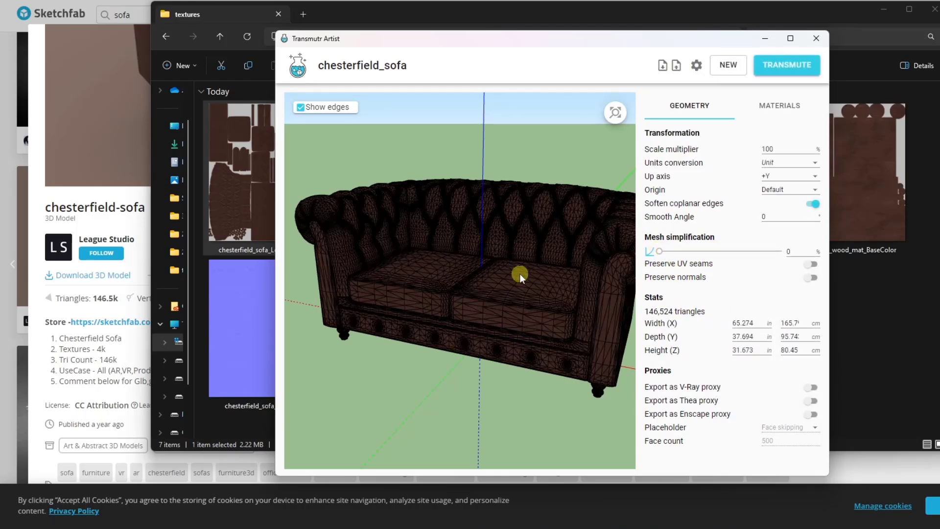
{"action": "left_click_drag", "start_coordinate": [519, 273], "coordinate": [573, 272]}
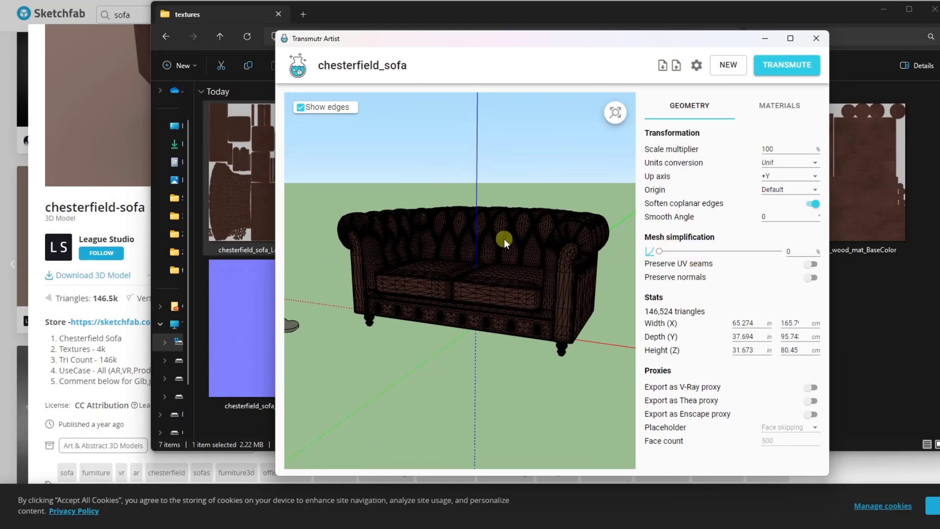
{"action": "left_click_drag", "start_coordinate": [504, 238], "coordinate": [505, 243]}
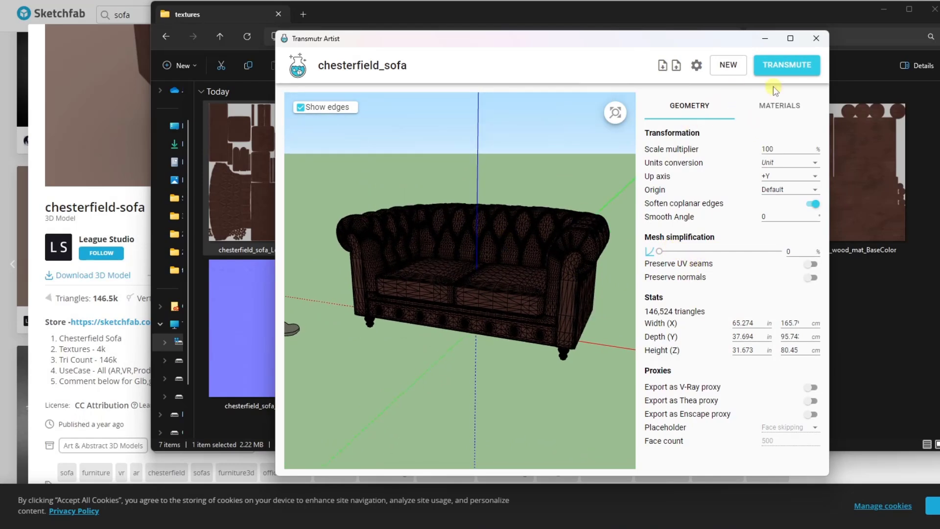
Transmute the sofa and save it as the SketchUp file chesterfield_sofa.
{"action": "left_click", "coordinate": [777, 68]}
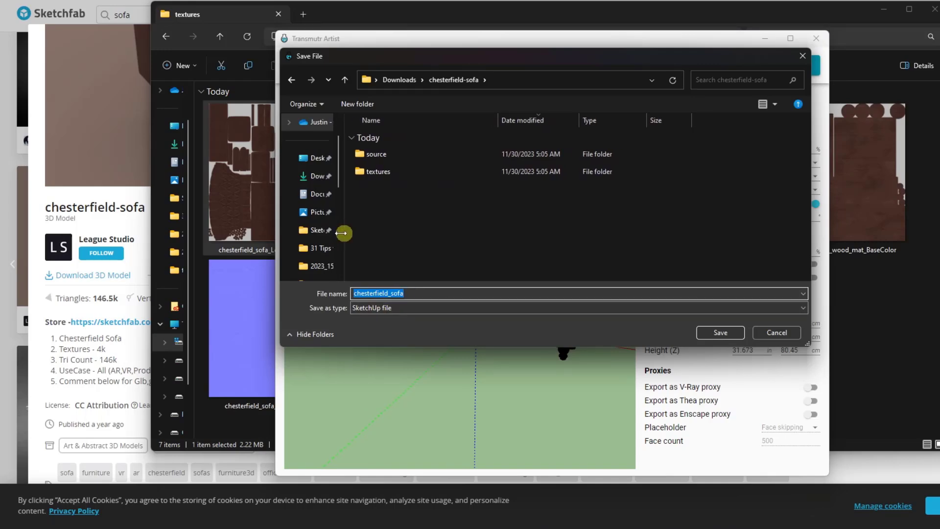
{"action": "left_click", "coordinate": [376, 308]}
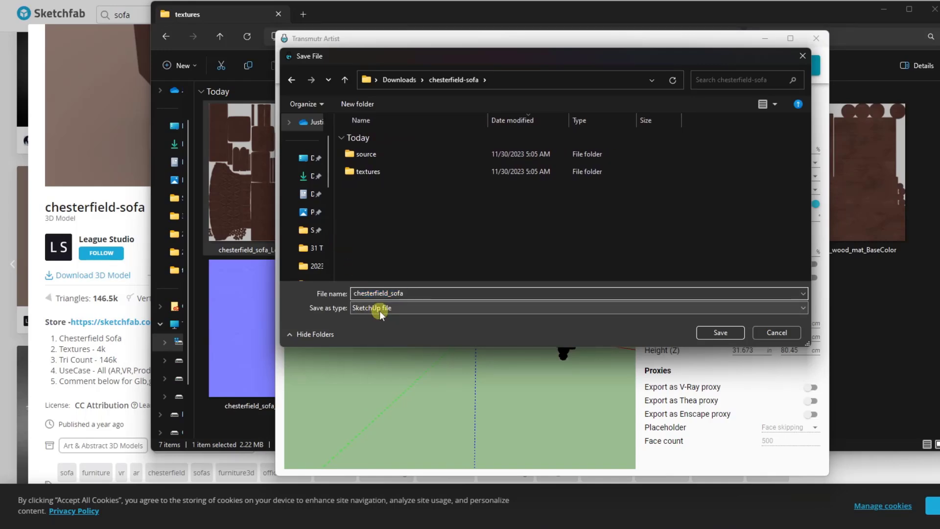
{"action": "left_click", "coordinate": [719, 332]}
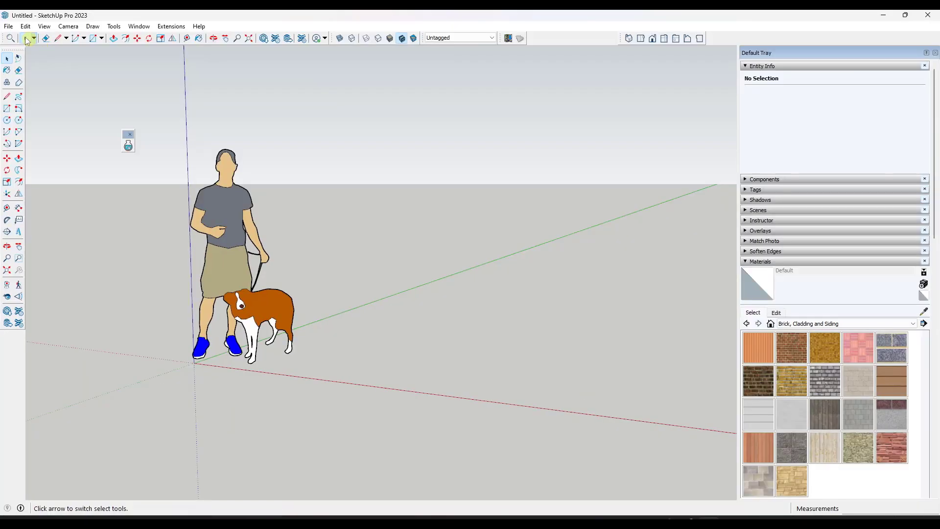
Import chesterfield_sofa from Downloads > chesterfield-sofa and place it beside the dog.
{"action": "left_click", "coordinate": [9, 26]}
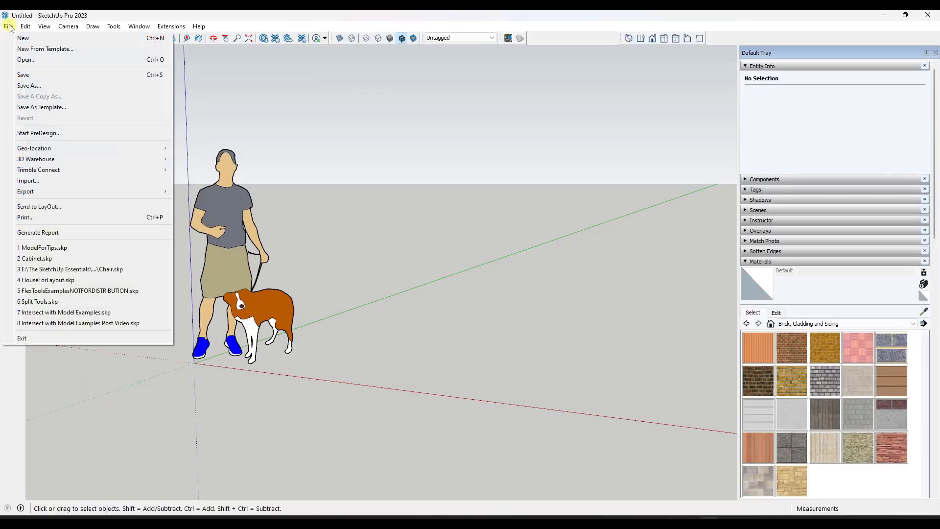
{"action": "left_click", "coordinate": [56, 180]}
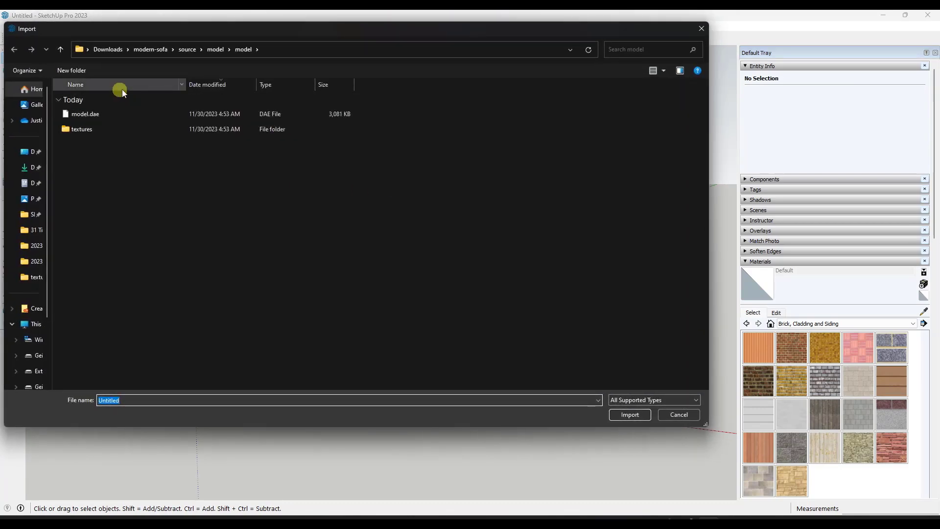
{"action": "left_click", "coordinate": [108, 49]}
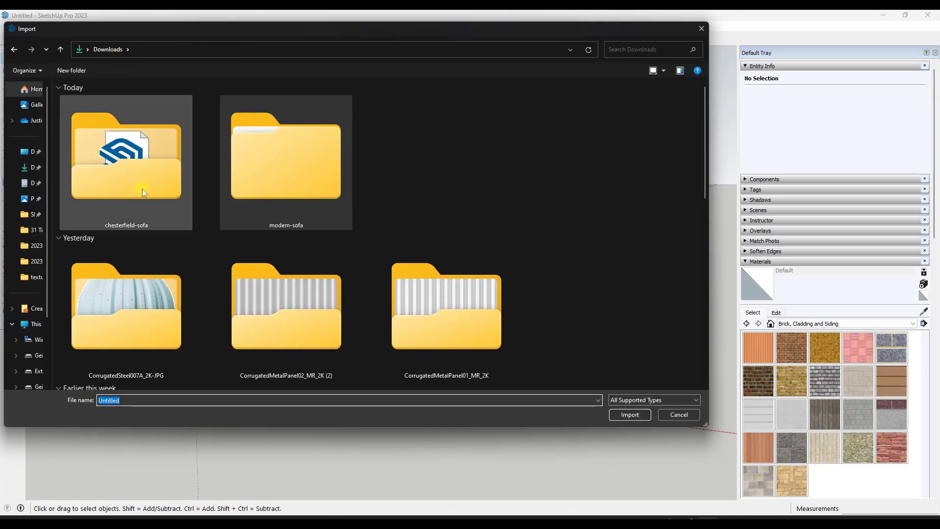
{"action": "double_click", "coordinate": [139, 180]}
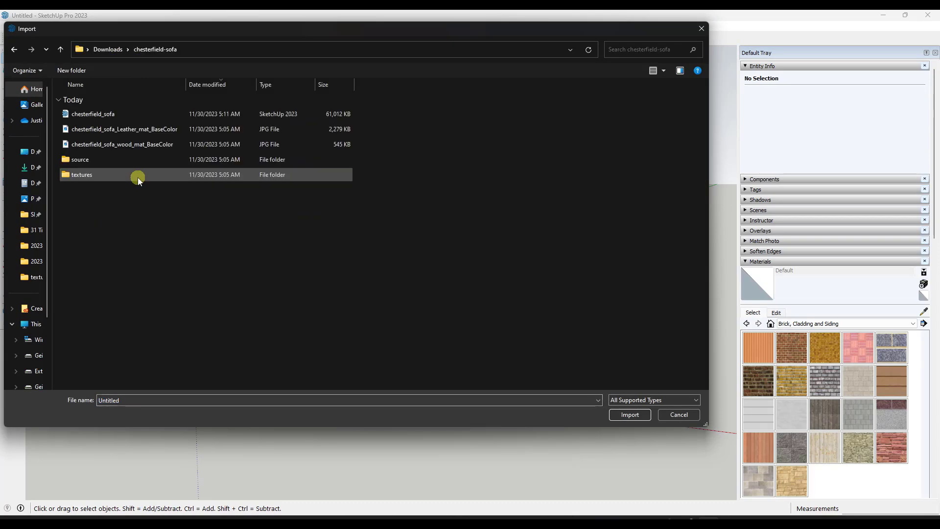
{"action": "double_click", "coordinate": [109, 118]}
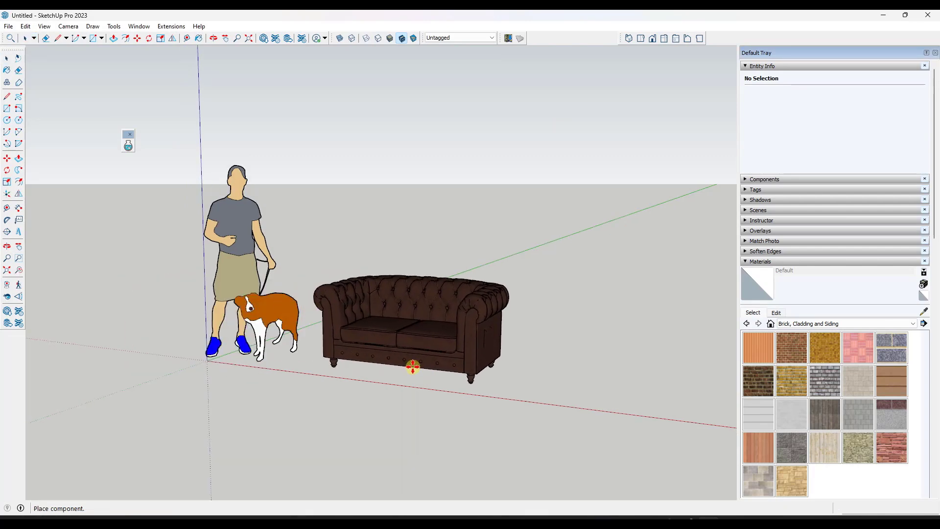
{"action": "left_click", "coordinate": [413, 367]}
{"action": "scroll", "coordinate": [416, 355], "scroll_direction": "up", "scroll_amount": 6}
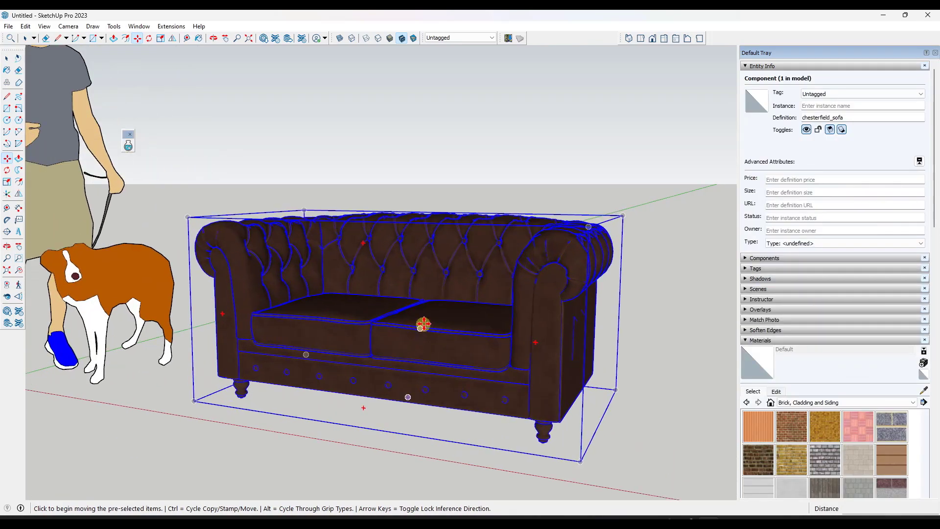
{"action": "scroll", "coordinate": [411, 323], "scroll_direction": "up", "scroll_amount": 3}
{"action": "middle_click_drag", "start_coordinate": [399, 325], "coordinate": [493, 248]}
{"action": "scroll", "coordinate": [499, 237], "scroll_direction": "up", "scroll_amount": 5}
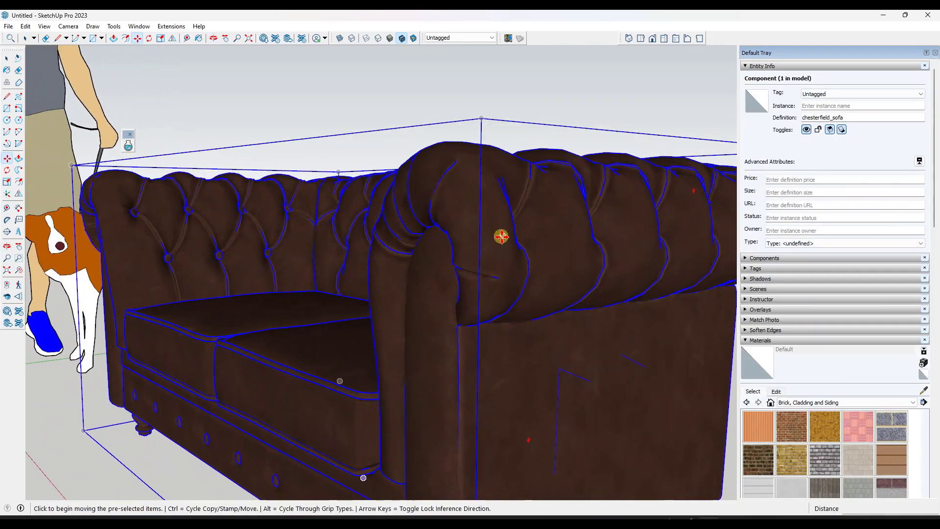
{"action": "scroll", "coordinate": [498, 241], "scroll_direction": "down", "scroll_amount": 7}
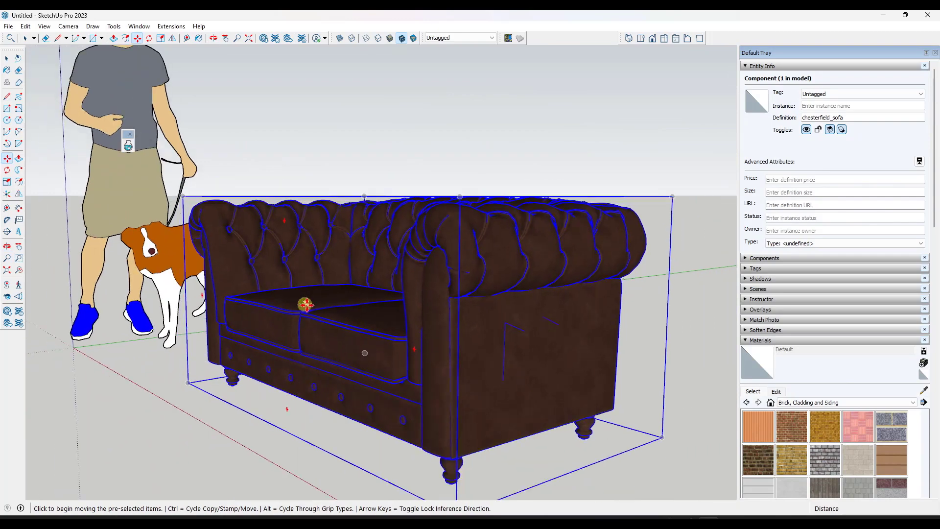
{"action": "middle_click_drag", "start_coordinate": [306, 304], "coordinate": [612, 169]}
{"action": "key", "text": "space"}
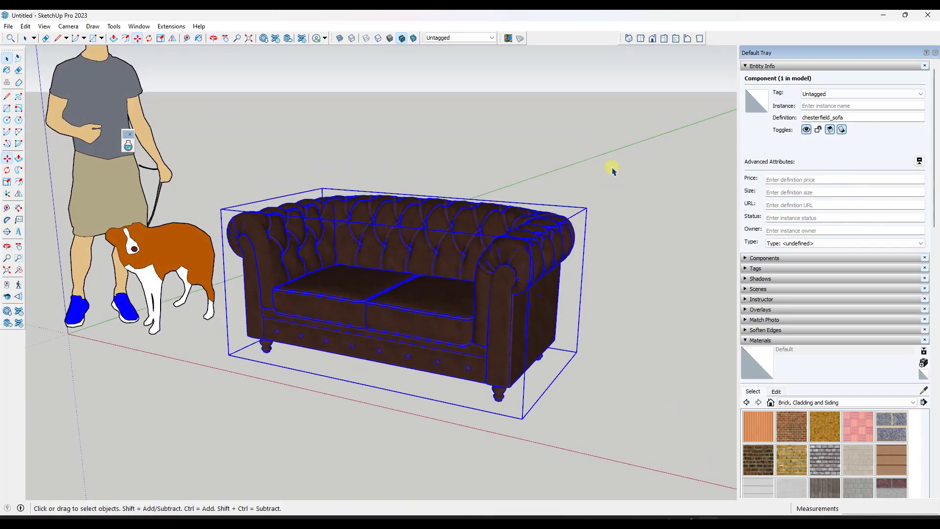
{"action": "left_click", "coordinate": [612, 169]}
{"action": "middle_click_drag", "start_coordinate": [614, 220], "coordinate": [429, 254]}
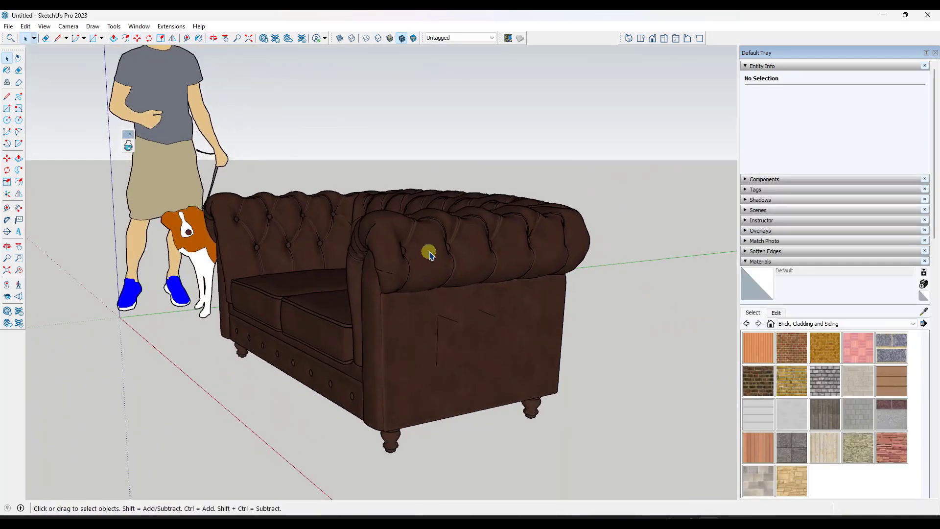
{"action": "scroll", "coordinate": [428, 253], "scroll_direction": "up", "scroll_amount": 10}
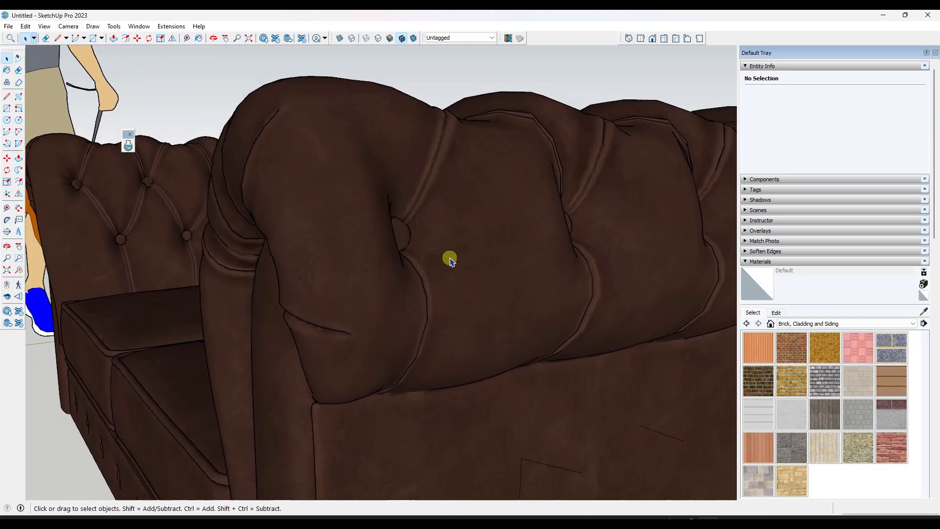
{"action": "scroll", "coordinate": [449, 259], "scroll_direction": "down", "scroll_amount": 15}
{"action": "middle_click_drag", "start_coordinate": [447, 263], "coordinate": [480, 267]}
{"action": "scroll", "coordinate": [611, 264], "scroll_direction": "up", "scroll_amount": 4}
{"action": "scroll", "coordinate": [360, 263], "scroll_direction": "down", "scroll_amount": 5}
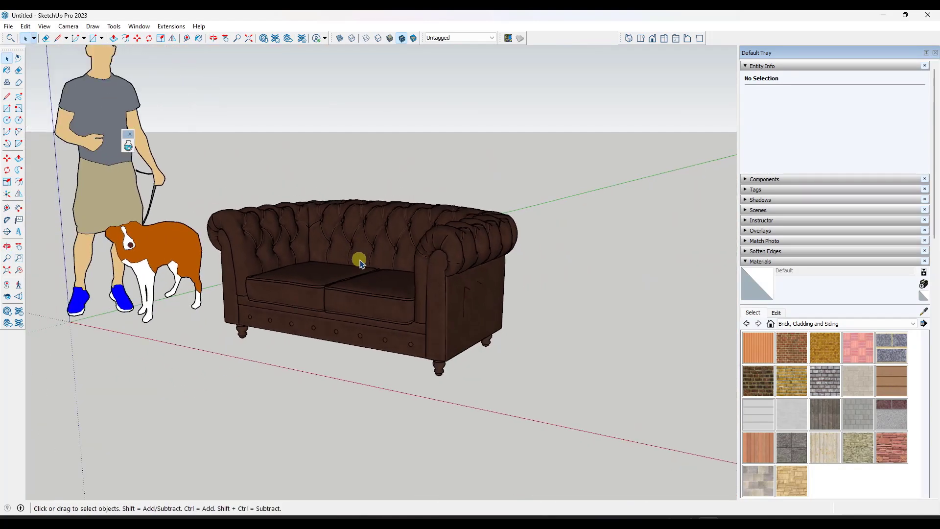
{"action": "scroll", "coordinate": [360, 264], "scroll_direction": "down", "scroll_amount": 2}
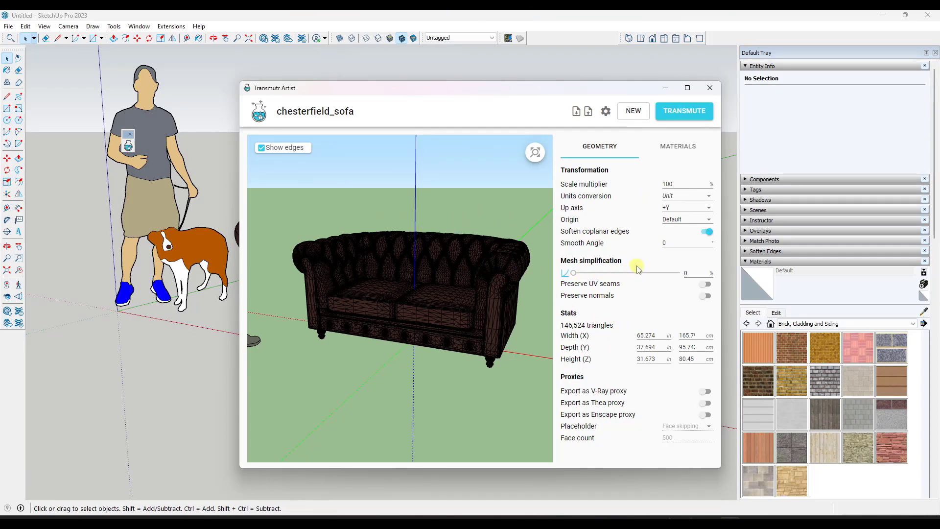
Show the Materials tab listing Leather_mat and wood_mat, with preview wireframe edges hidden.
{"action": "left_click", "coordinate": [675, 150]}
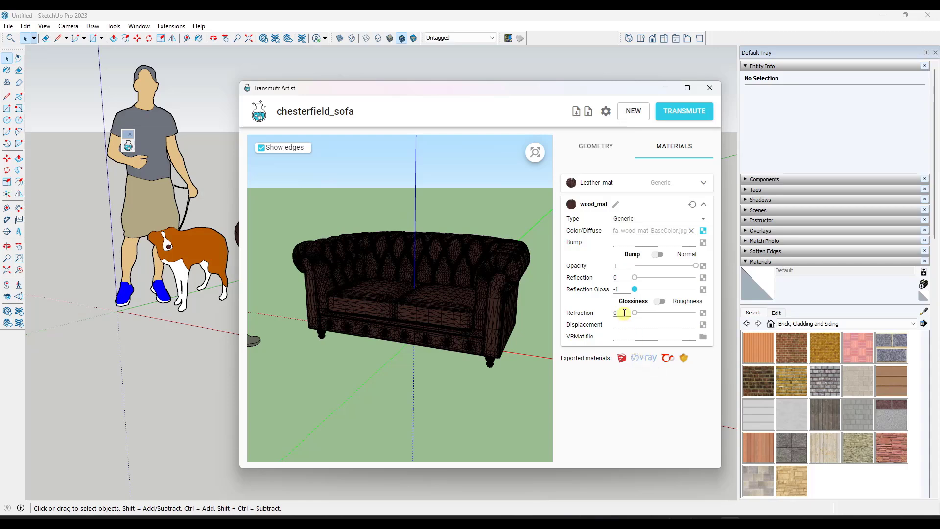
{"action": "left_click_drag", "start_coordinate": [481, 292], "coordinate": [509, 289]}
{"action": "left_click", "coordinate": [268, 150]}
{"action": "left_click_drag", "start_coordinate": [440, 268], "coordinate": [443, 269]}
{"action": "mouse_move", "coordinate": [430, 95]}
{"action": "left_mouse_down"}
{"action": "mouse_move", "coordinate": [381, 376]}
{"action": "mouse_move", "coordinate": [434, 67]}
{"action": "left_mouse_up"}
{"action": "left_click_drag", "start_coordinate": [429, 243], "coordinate": [443, 249]}
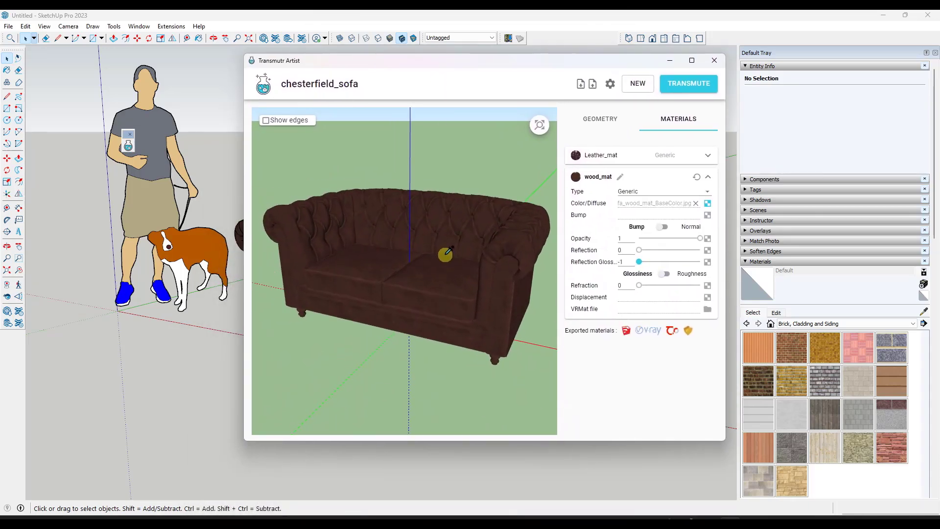
{"action": "left_click_drag", "start_coordinate": [445, 253], "coordinate": [445, 248]}
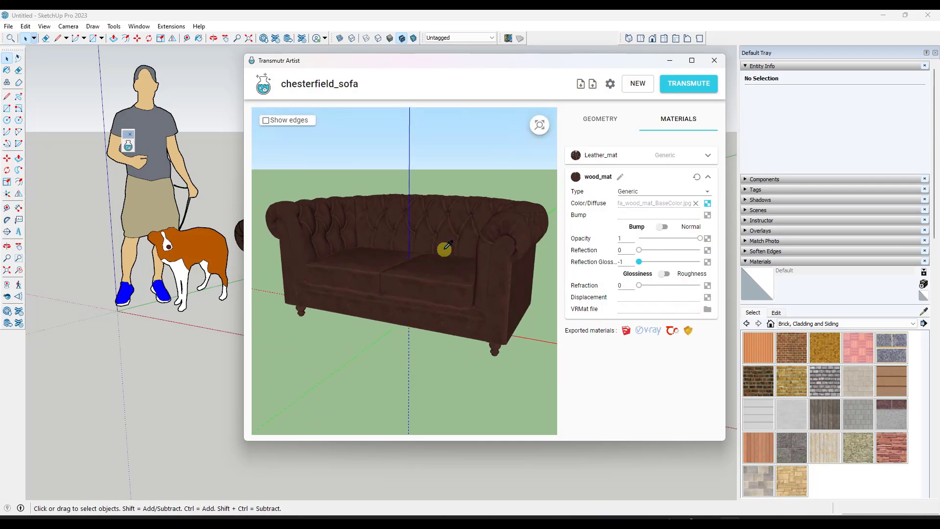
Enable Export as Enscape proxy on the Geometry tab with a Simplified geometry placeholder.
{"action": "left_click", "coordinate": [601, 122]}
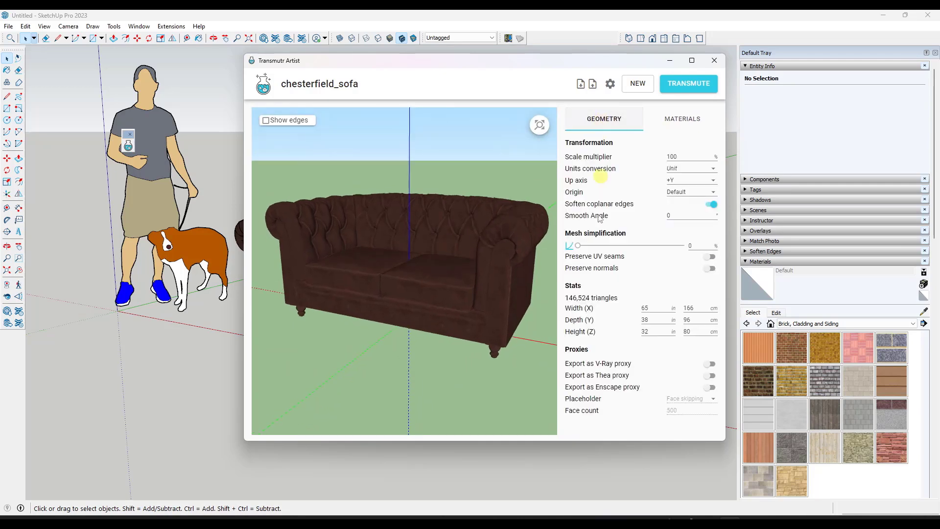
{"action": "left_click", "coordinate": [709, 389]}
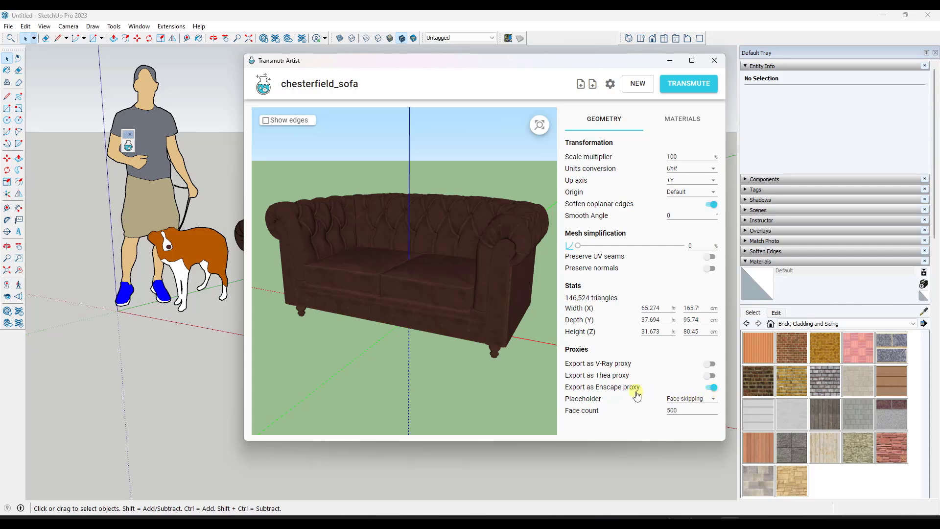
{"action": "left_click", "coordinate": [675, 401]}
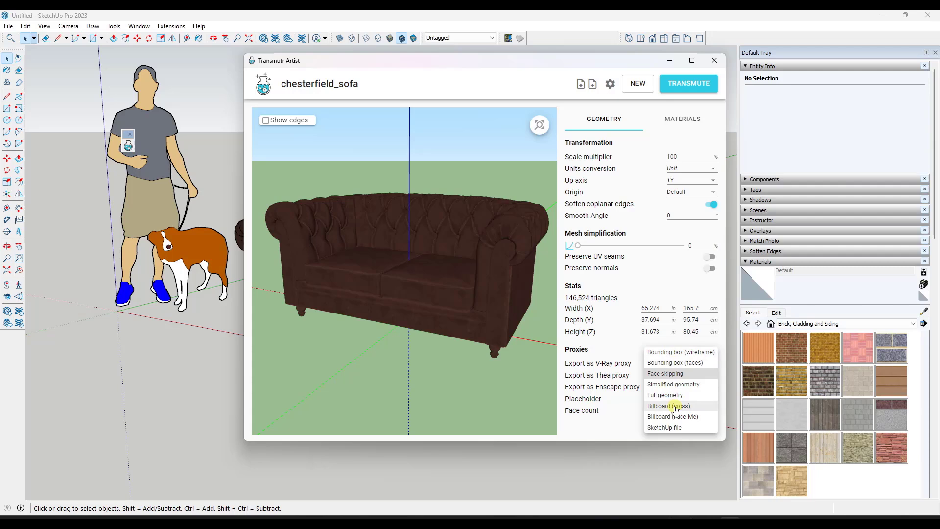
{"action": "left_click", "coordinate": [675, 416]}
{"action": "left_click", "coordinate": [675, 400]}
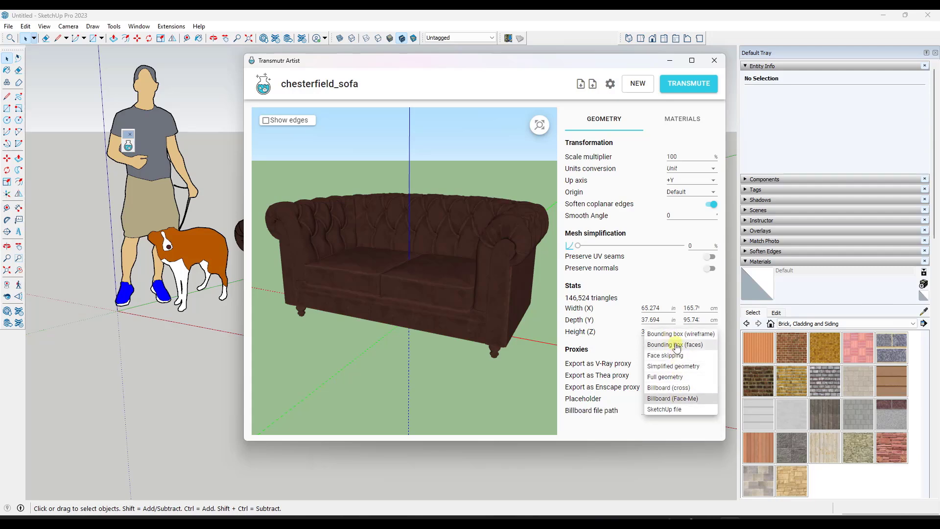
{"action": "left_click", "coordinate": [678, 365]}
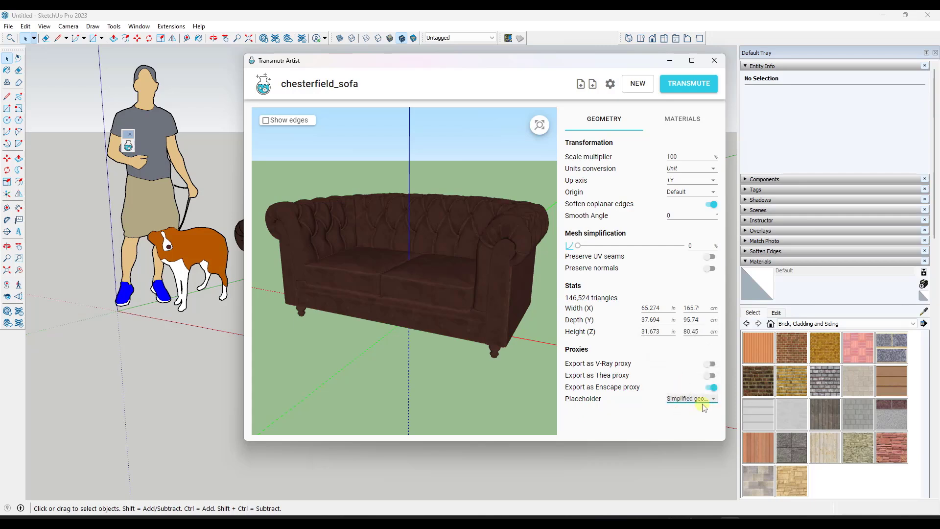
Expand Leather_mat and assign Leather_mat_Roughness.jpg as its reflection map.
{"action": "left_click", "coordinate": [679, 126]}
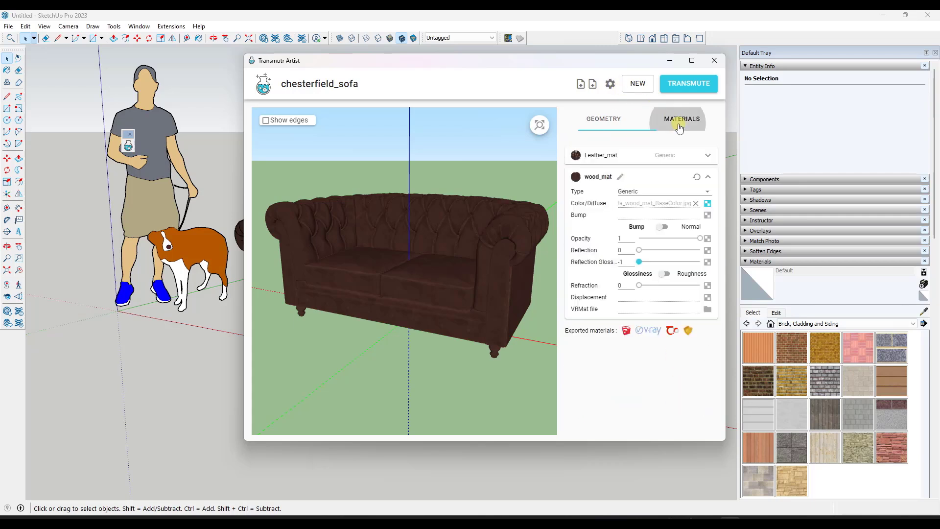
{"action": "left_click", "coordinate": [670, 156]}
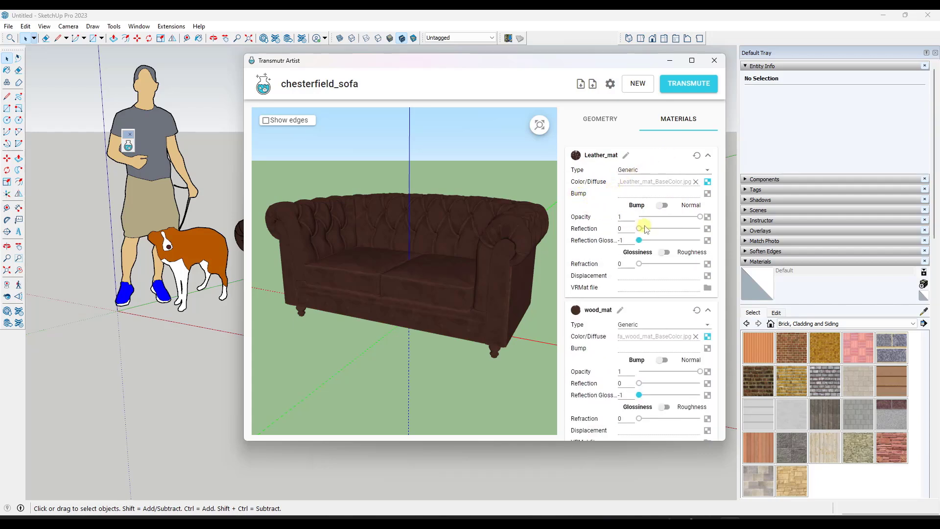
{"action": "left_click_drag", "start_coordinate": [538, 244], "coordinate": [451, 248]}
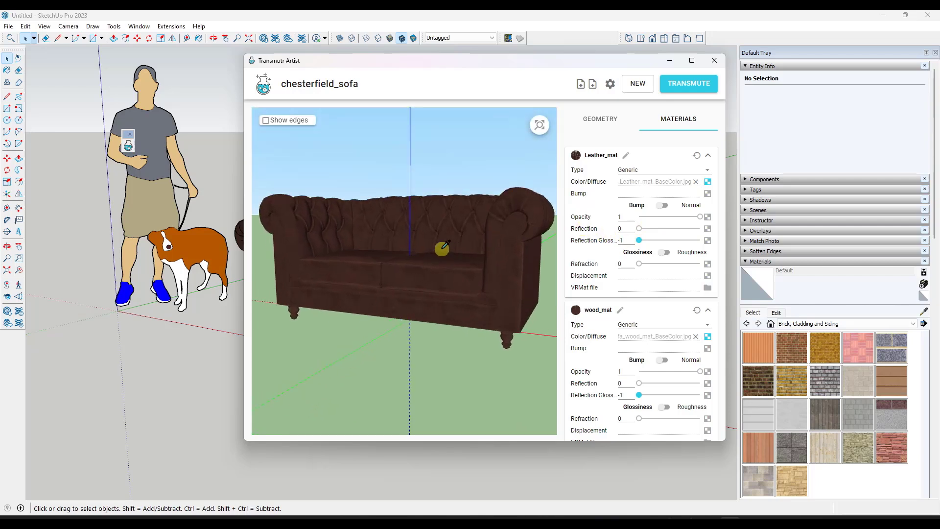
{"action": "left_click", "coordinate": [707, 228]}
{"action": "double_click", "coordinate": [326, 206]}
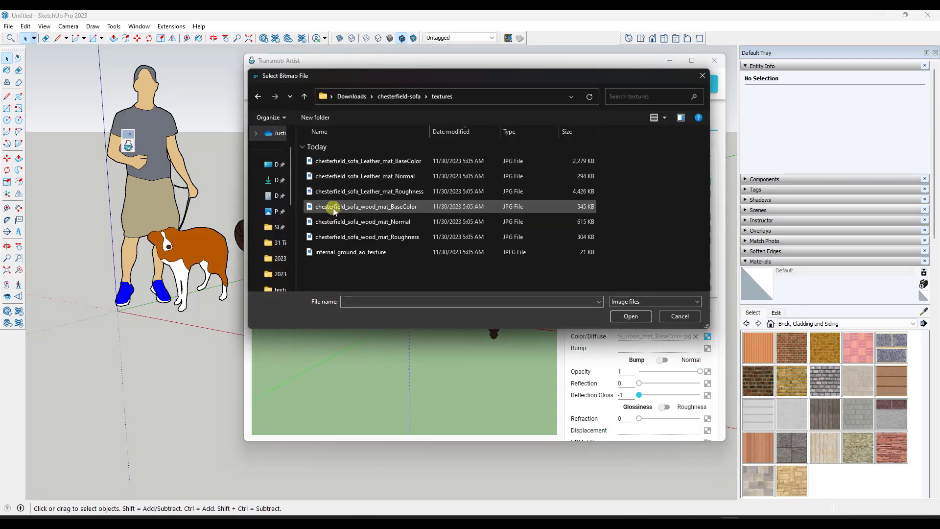
{"action": "double_click", "coordinate": [390, 198]}
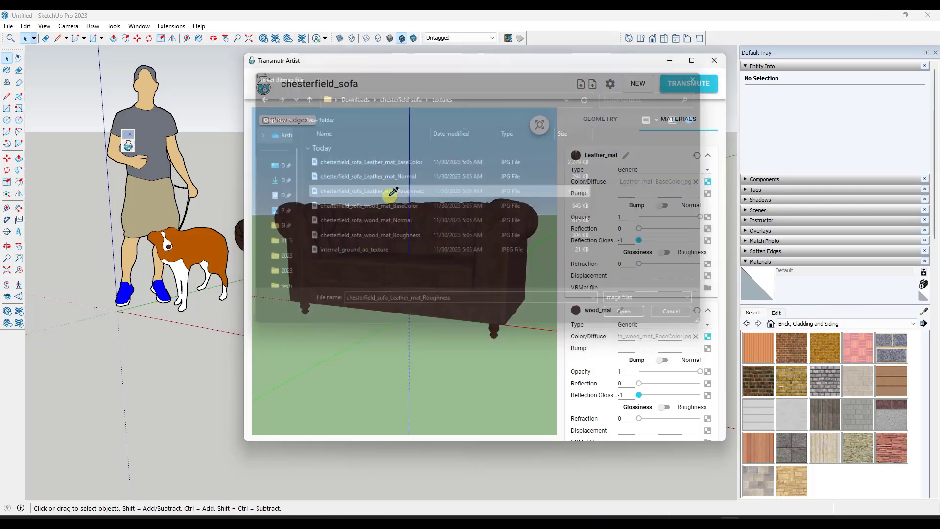
{"action": "left_click_drag", "start_coordinate": [495, 262], "coordinate": [542, 265]}
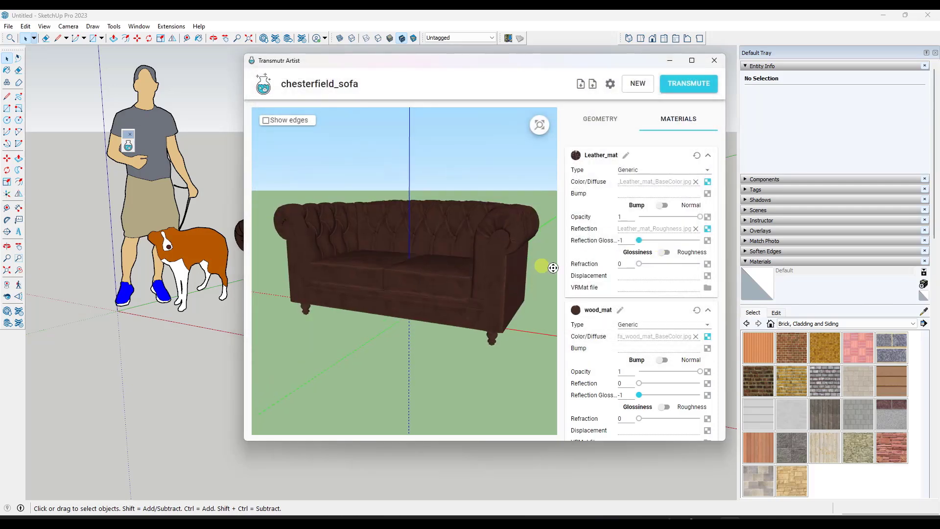
Switch Leather_mat's bump slot to Normal and load Leather_mat_Normal.jpg.
{"action": "left_click", "coordinate": [663, 206]}
{"action": "left_click", "coordinate": [707, 194]}
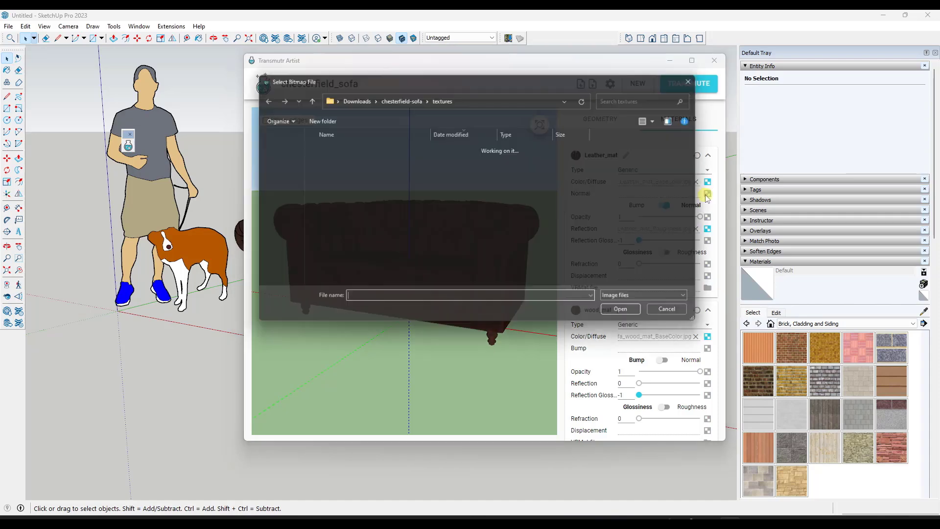
{"action": "double_click", "coordinate": [392, 179]}
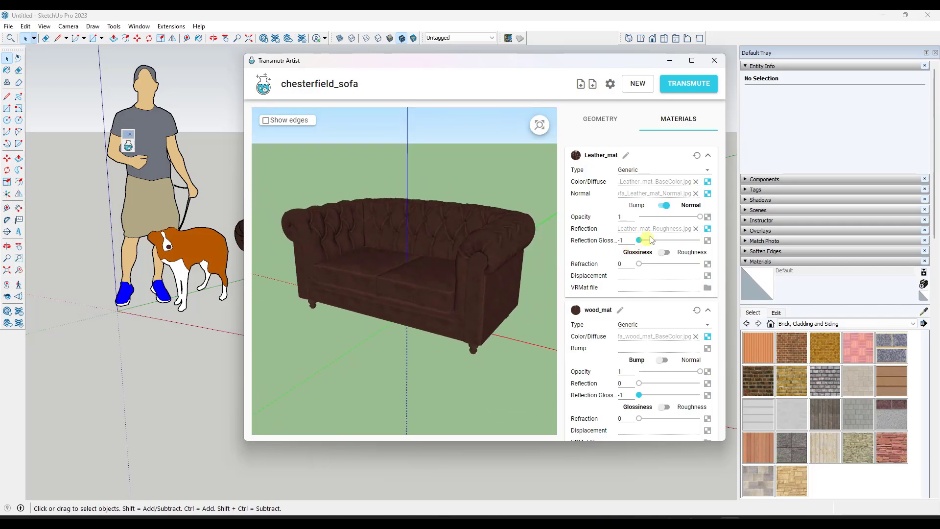
{"action": "left_click", "coordinate": [600, 119]}
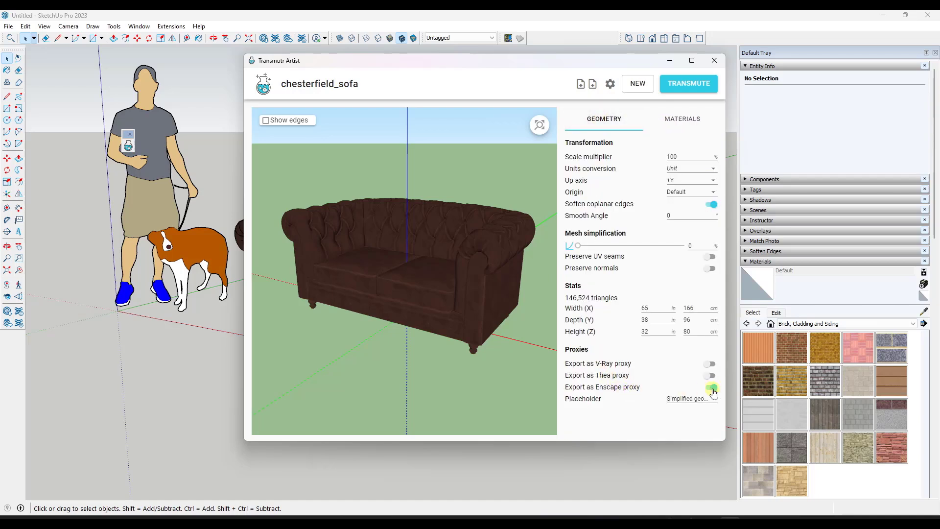
Set the placeholder to Bounding box (faces) and transmute the sofa as chesterfield_sofa_bounding.
{"action": "left_click", "coordinate": [690, 399]}
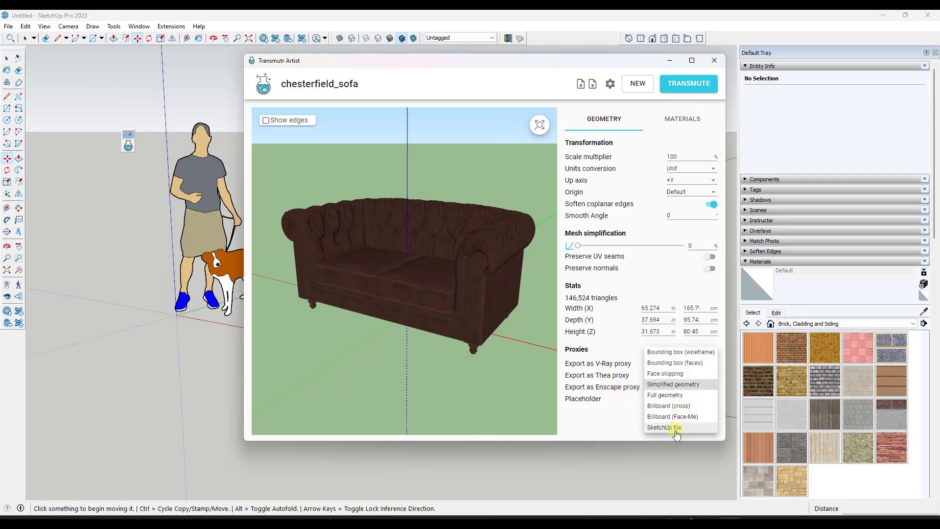
{"action": "left_click", "coordinate": [683, 367]}
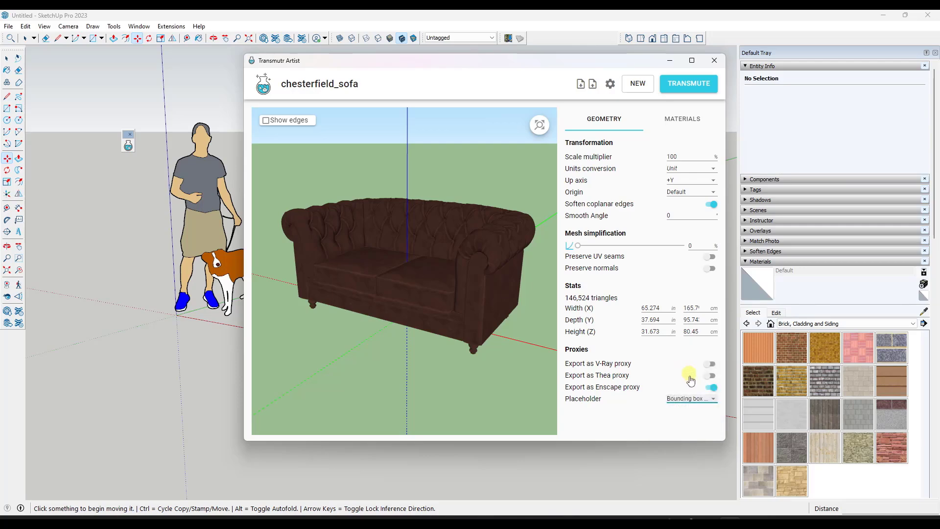
{"action": "left_click", "coordinate": [687, 91]}
{"action": "left_click", "coordinate": [407, 280]}
{"action": "type", "text": "_bounding"}
{"action": "key", "text": "Return"}
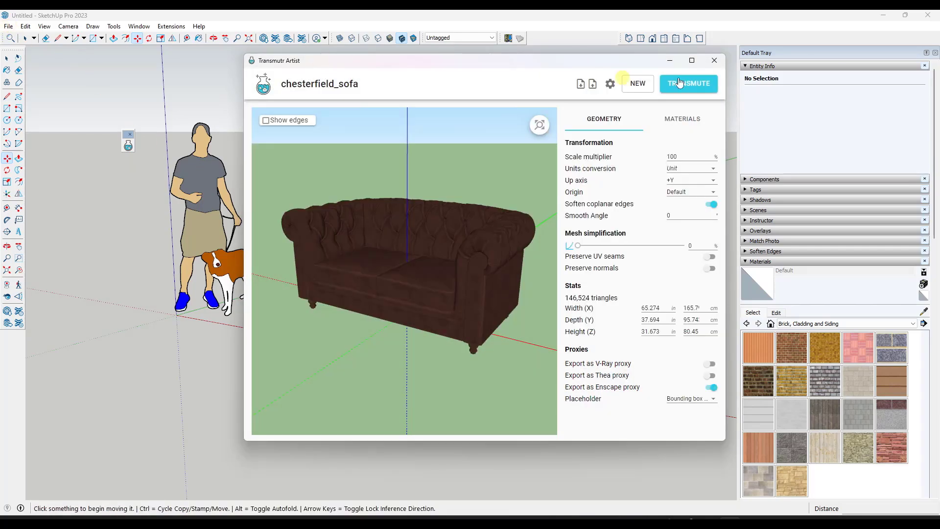
Import chesterfield_sofa_bounding and place its white proxy box to the right of the sofa.
{"action": "left_click", "coordinate": [714, 60]}
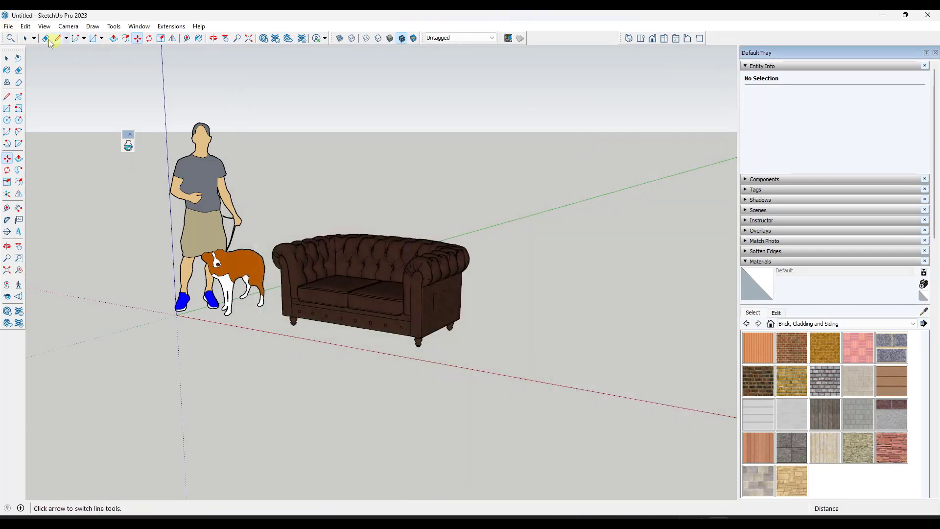
{"action": "left_click", "coordinate": [8, 26]}
{"action": "left_click", "coordinate": [28, 180]}
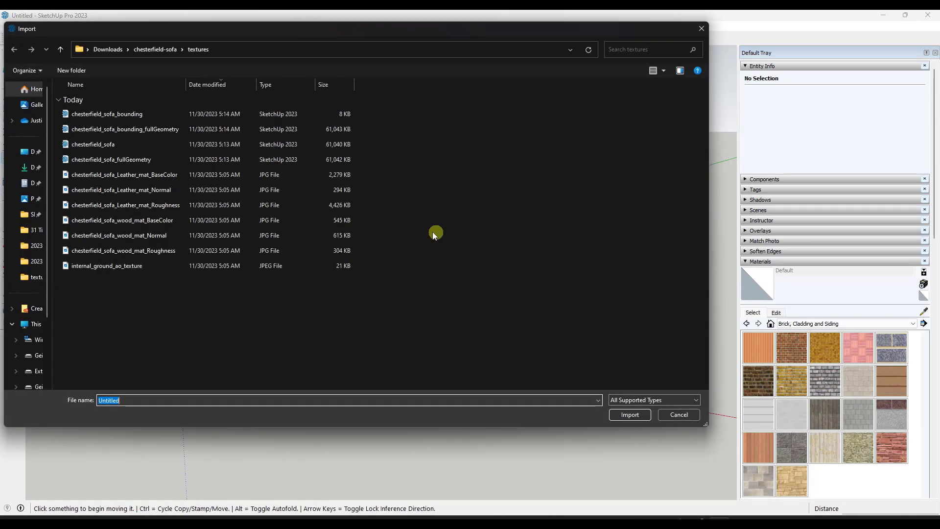
{"action": "left_click", "coordinate": [136, 109]}
{"action": "double_click", "coordinate": [137, 109]}
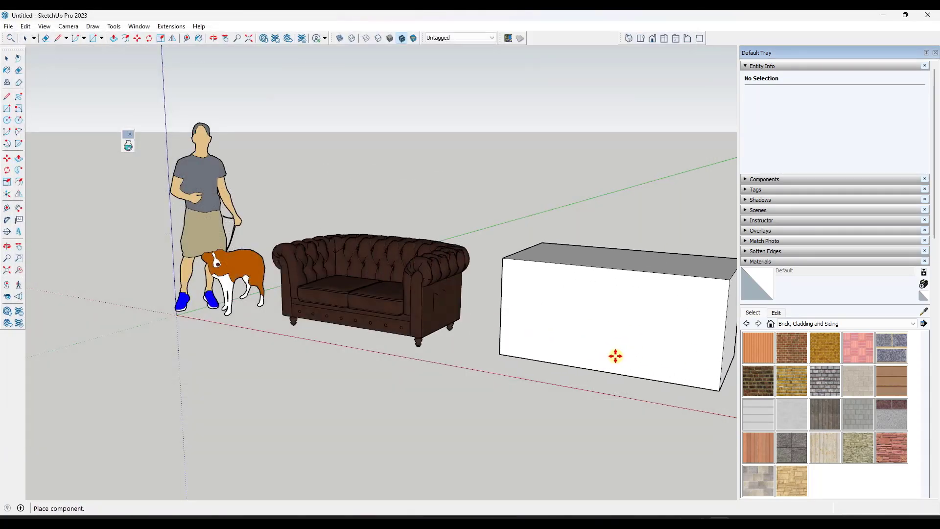
{"action": "left_click", "coordinate": [607, 318]}
{"action": "middle_click_drag", "start_coordinate": [607, 318], "coordinate": [643, 301]}
{"action": "scroll", "coordinate": [684, 317], "scroll_direction": "up", "scroll_amount": 5}
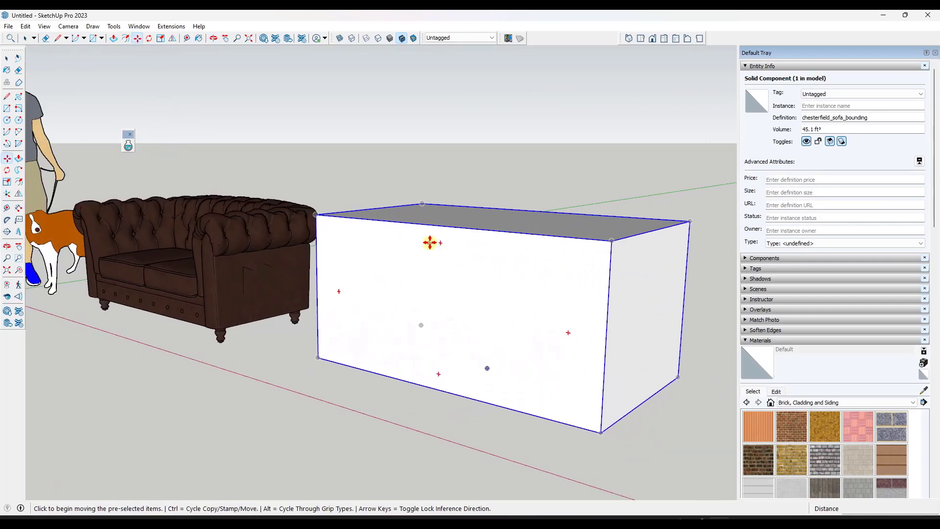
{"action": "key", "text": "space"}
{"action": "scroll", "coordinate": [329, 307], "scroll_direction": "down", "scroll_amount": 5}
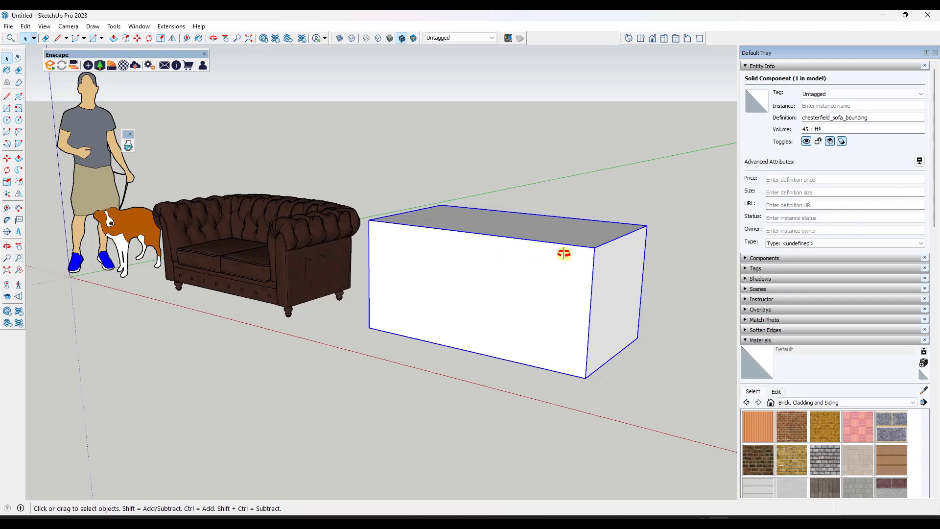
{"action": "middle_click_drag", "start_coordinate": [563, 253], "coordinate": [570, 276]}
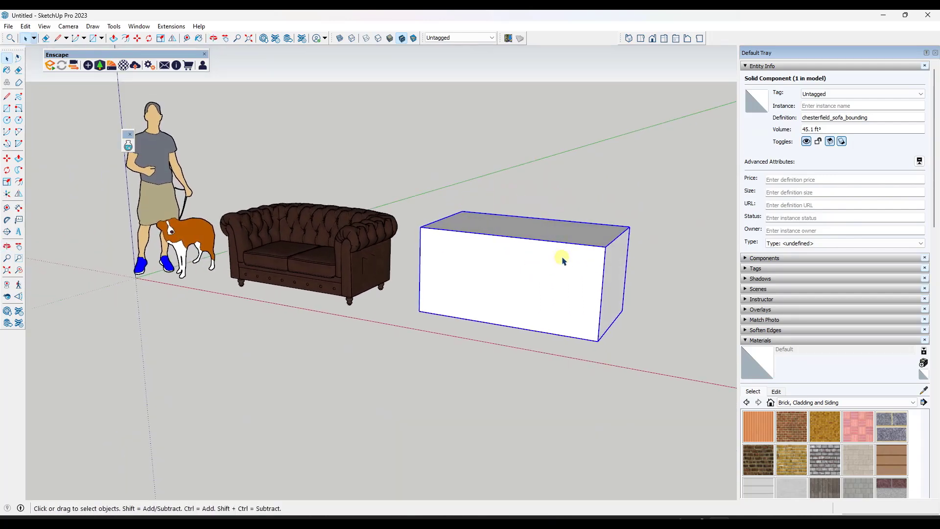